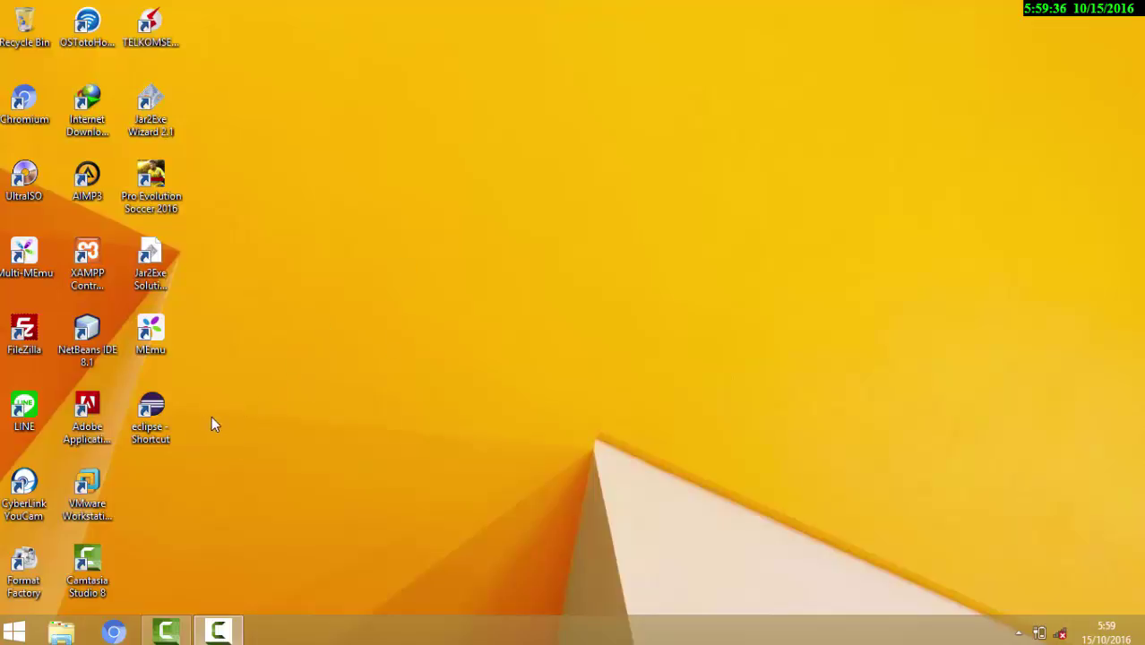
Launch VMware Workstation and start the wizard for creating a new virtual machine.
{"action": "double_click", "coordinate": [87, 488]}
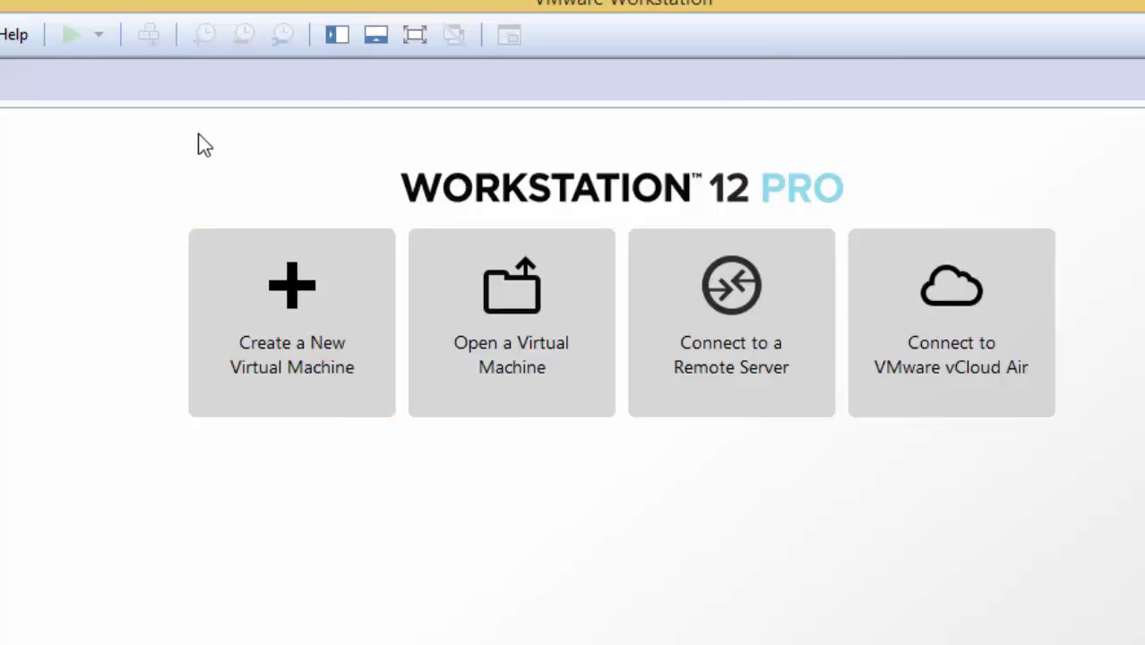
{"action": "left_click", "coordinate": [327, 275]}
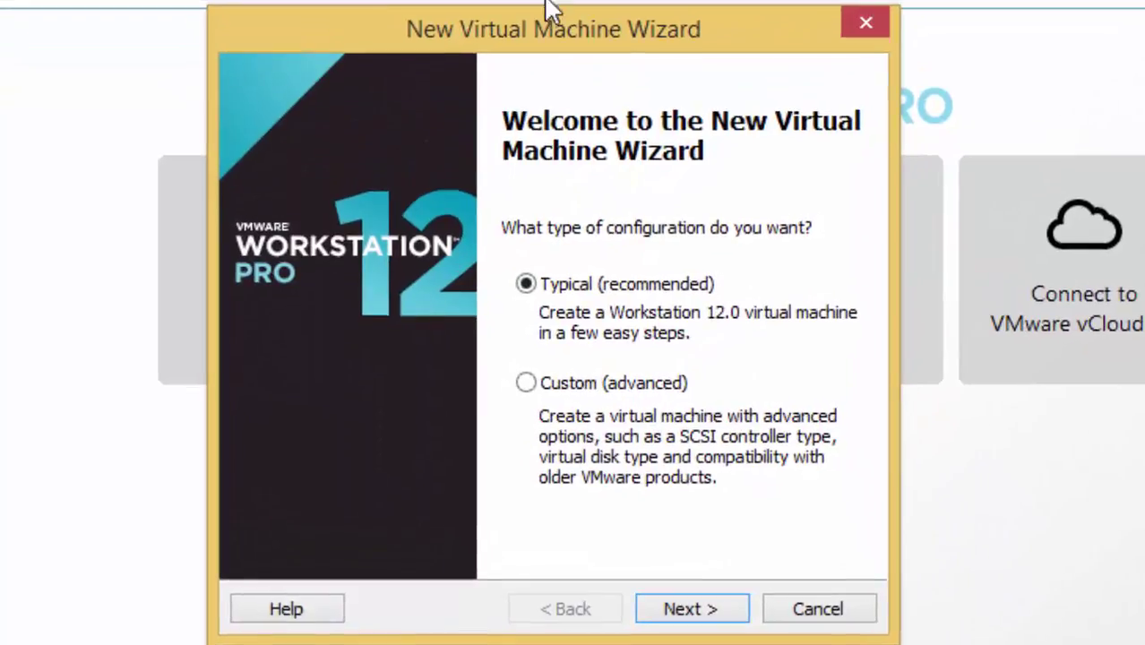
{"action": "left_click", "coordinate": [879, 20]}
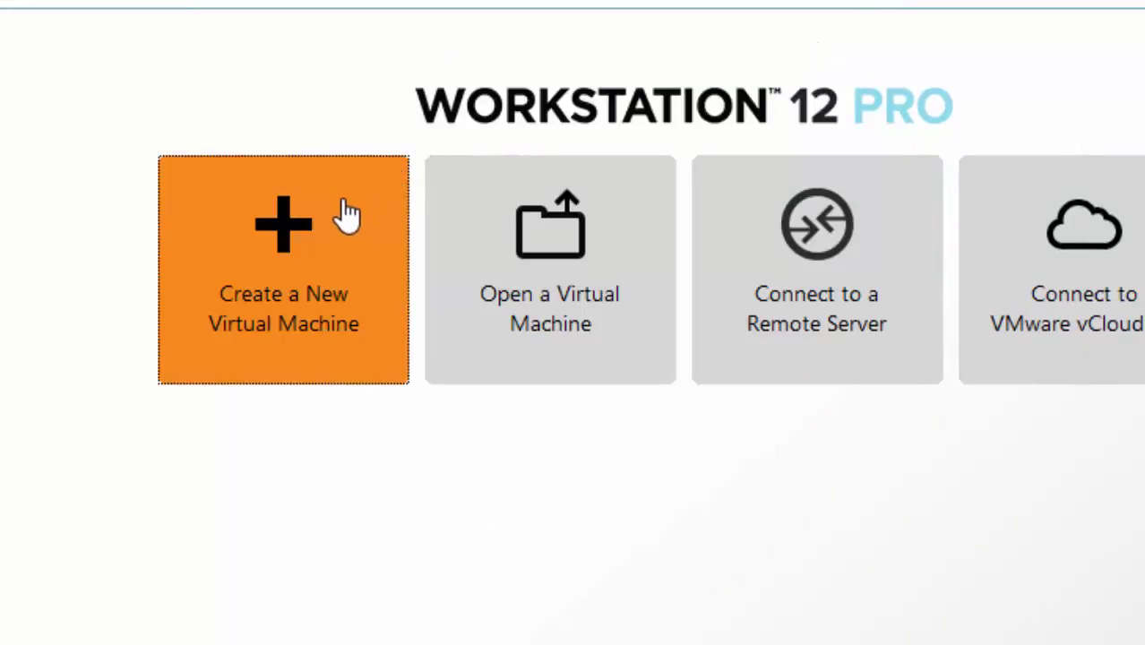
{"action": "left_click", "coordinate": [265, 255]}
{"action": "left_click_drag", "start_coordinate": [632, 153], "coordinate": [606, 36]}
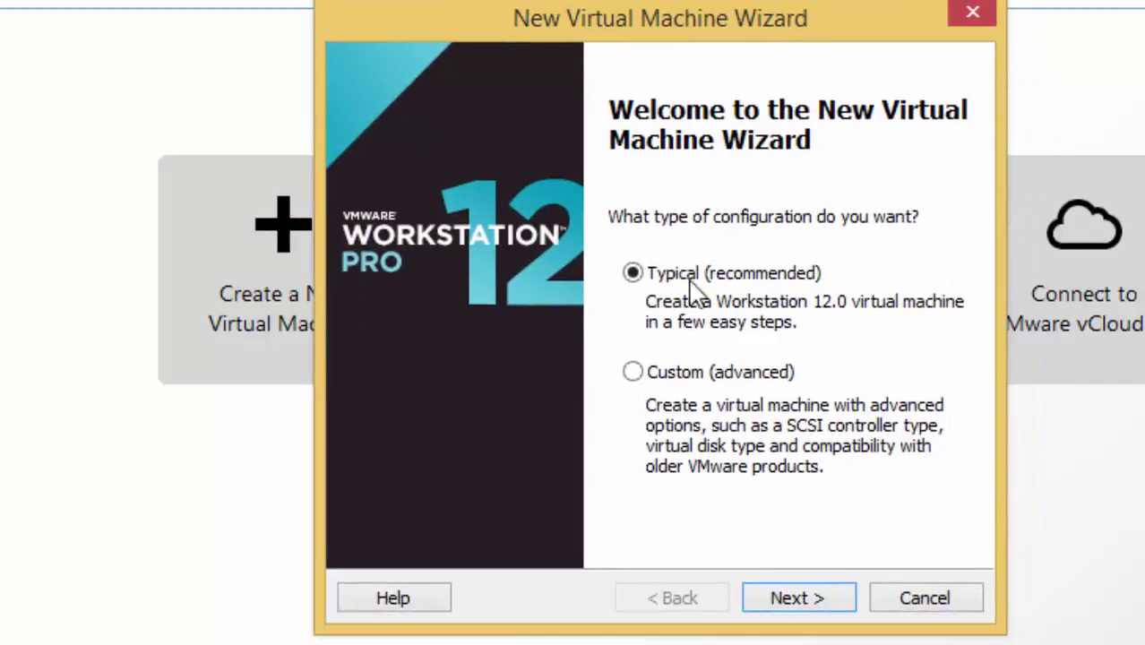
{"action": "left_click", "coordinate": [674, 372]}
{"action": "left_click", "coordinate": [690, 274]}
{"action": "left_click", "coordinate": [680, 385]}
{"action": "left_click", "coordinate": [798, 601]}
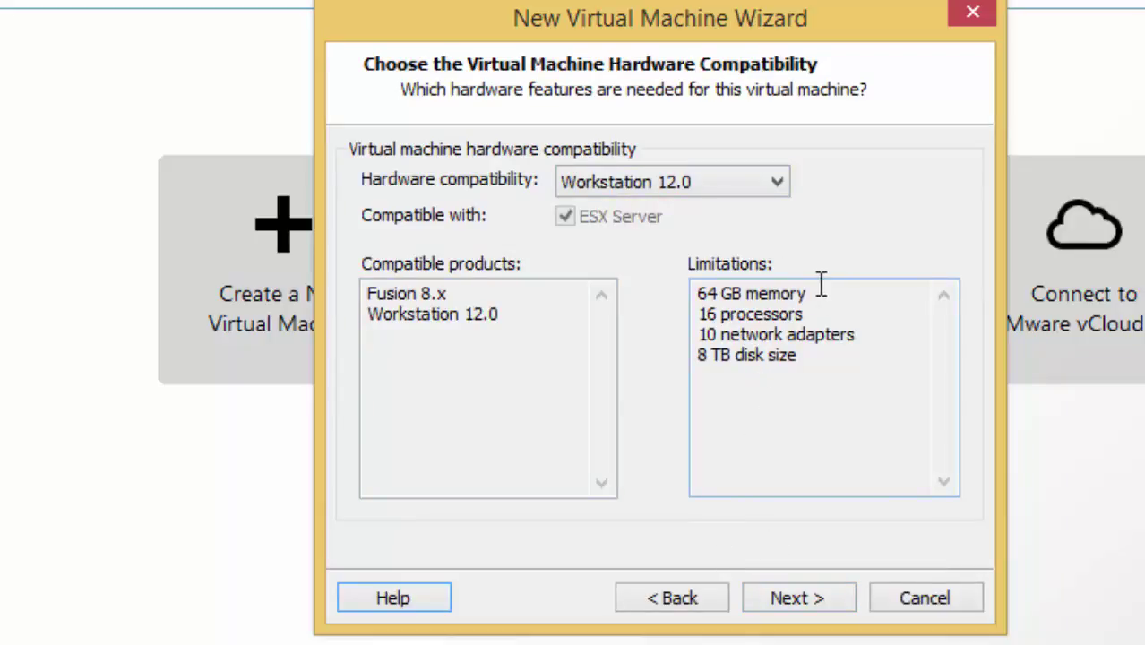
{"action": "left_click", "coordinate": [688, 611]}
Choose the Typical configuration and set the guest system to install from an installer disc image file (iso).
{"action": "left_click", "coordinate": [670, 294]}
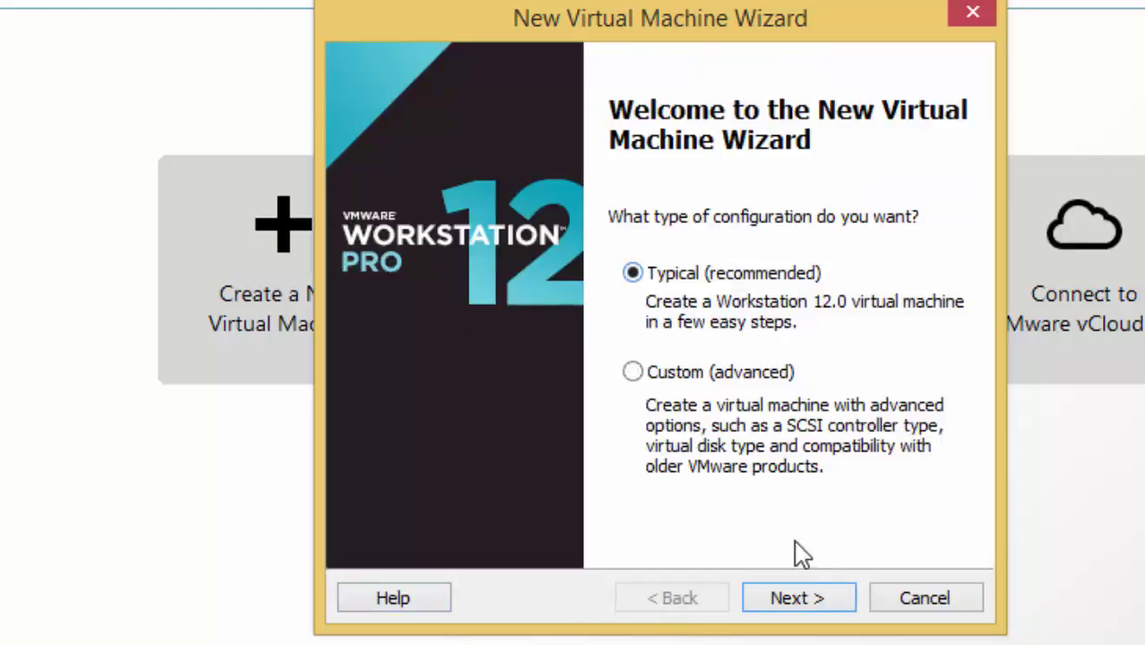
{"action": "left_click", "coordinate": [811, 609]}
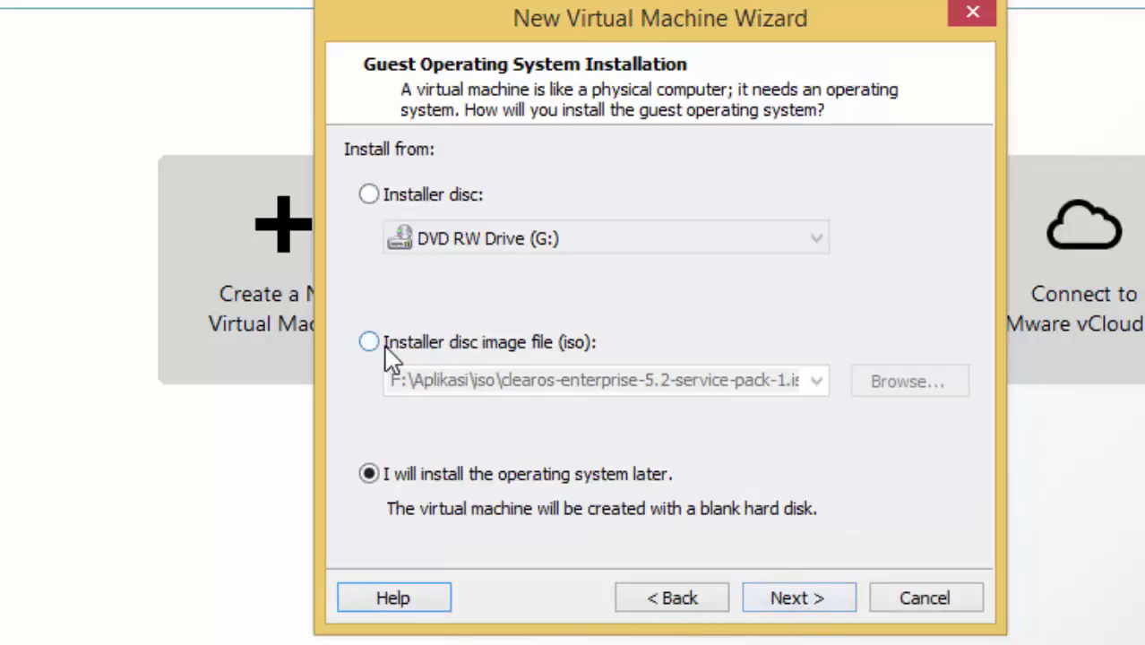
{"action": "left_click", "coordinate": [395, 205]}
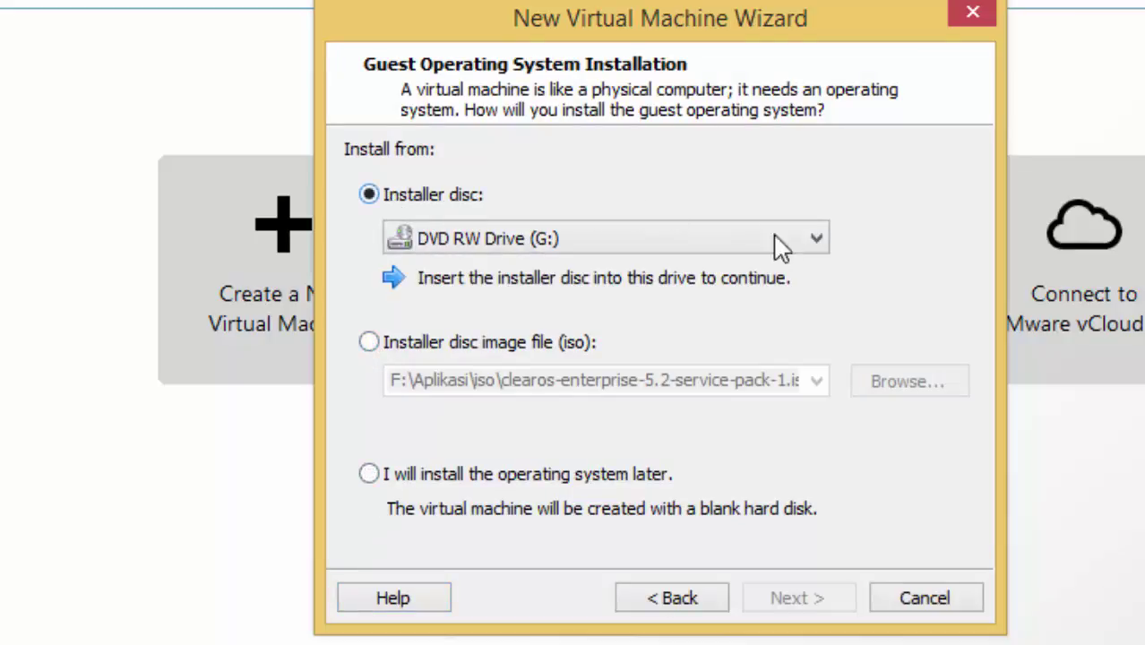
{"action": "left_click", "coordinate": [383, 342]}
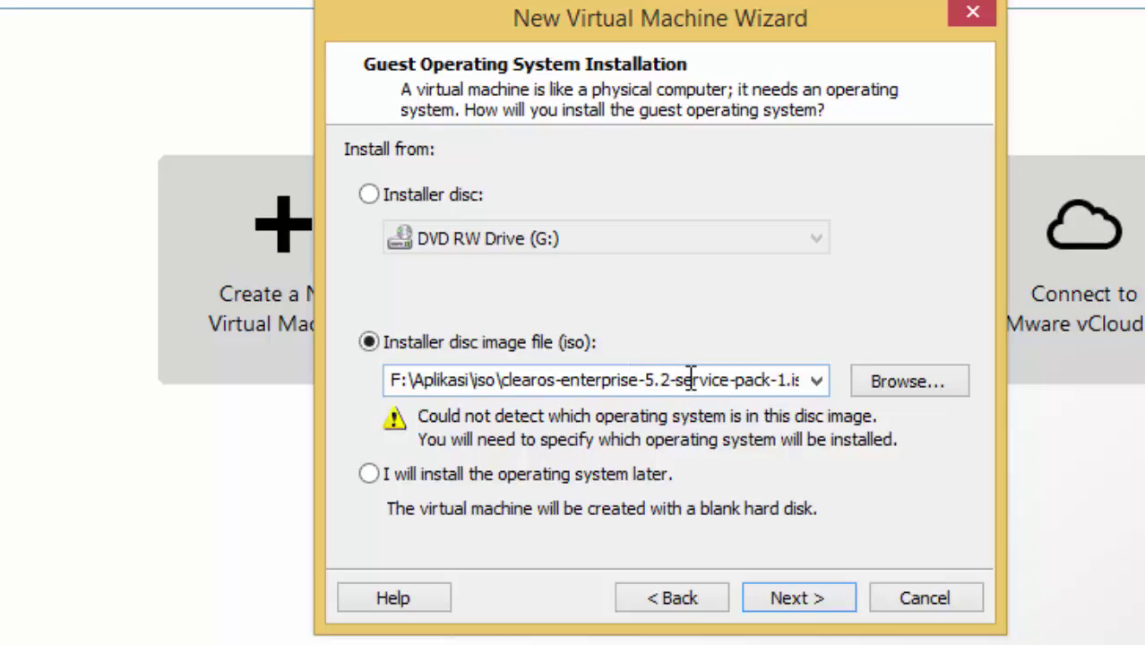
{"action": "left_click", "coordinate": [384, 475]}
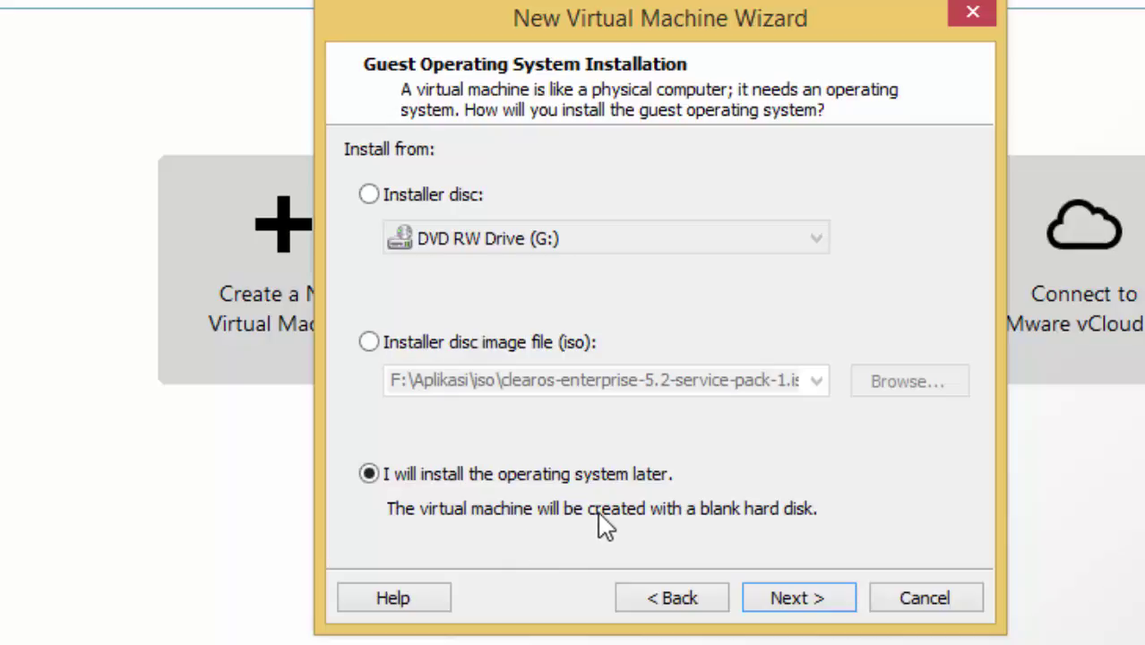
{"action": "left_click", "coordinate": [369, 343]}
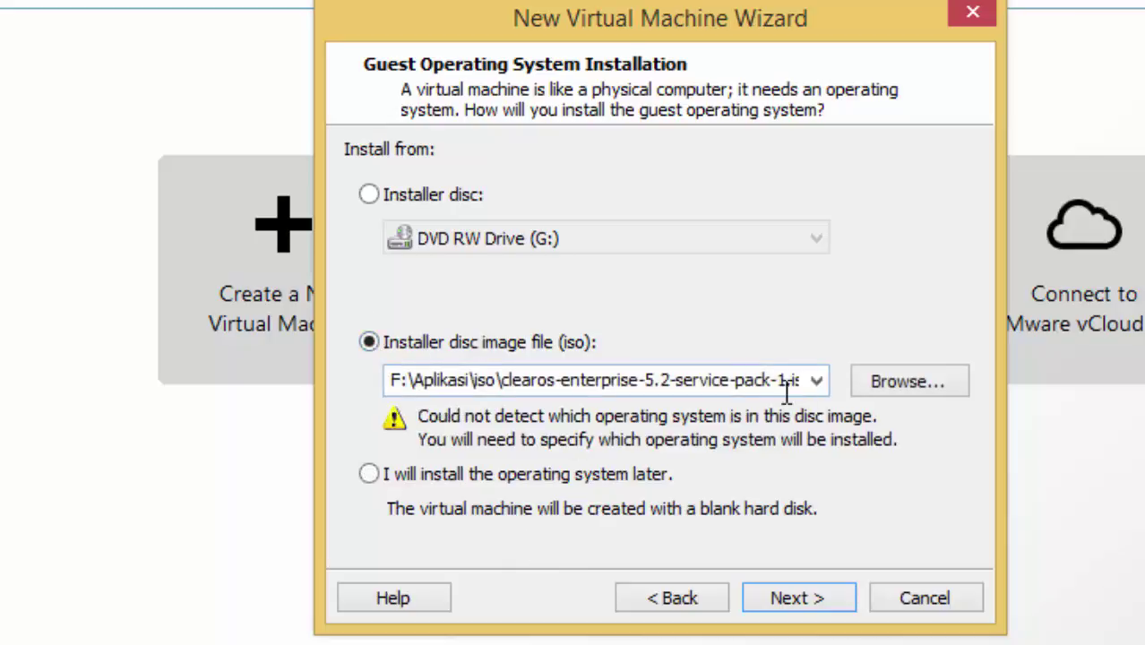
Select clearos-enterprise-5.2-service-pack-1 as the installer disc image and continue to the guest operating system choice.
{"action": "left_click", "coordinate": [908, 389]}
{"action": "left_click_drag", "start_coordinate": [829, 72], "coordinate": [724, 0]}
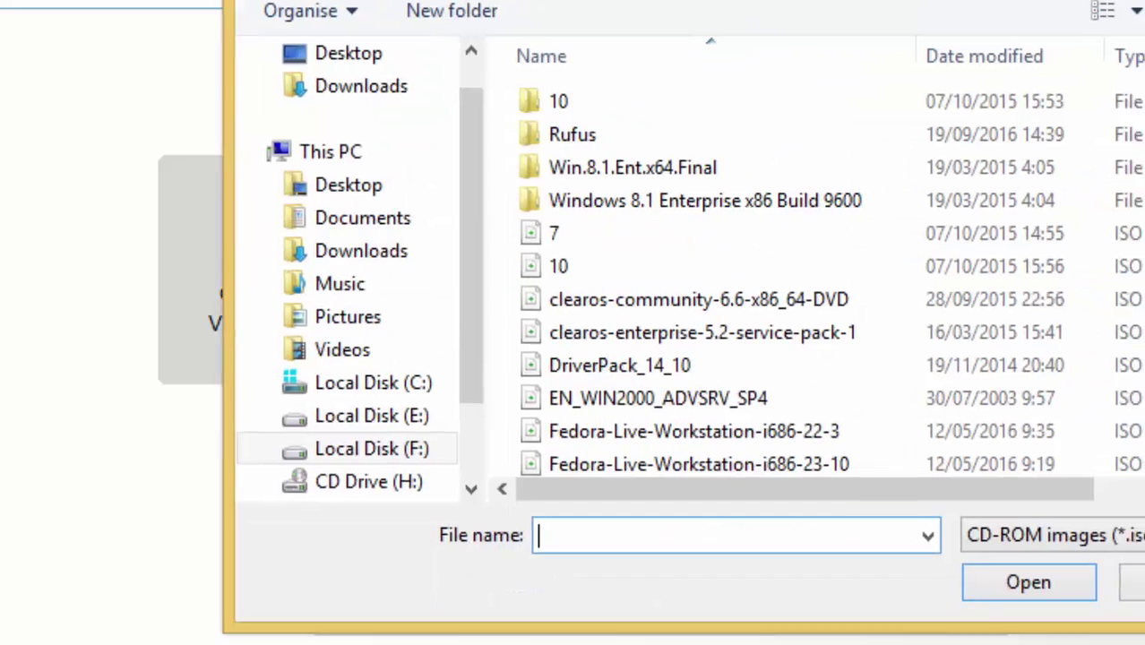
{"action": "left_click", "coordinate": [715, 310]}
{"action": "scroll", "coordinate": [734, 323], "scroll_direction": "down", "scroll_amount": 1}
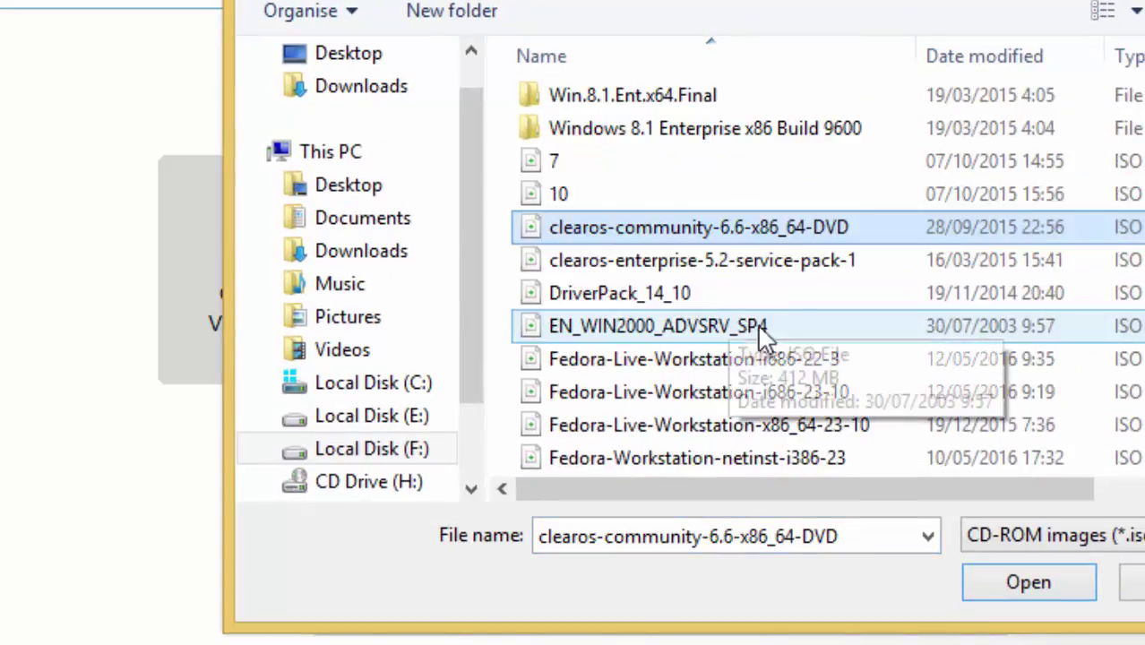
{"action": "left_click", "coordinate": [785, 269]}
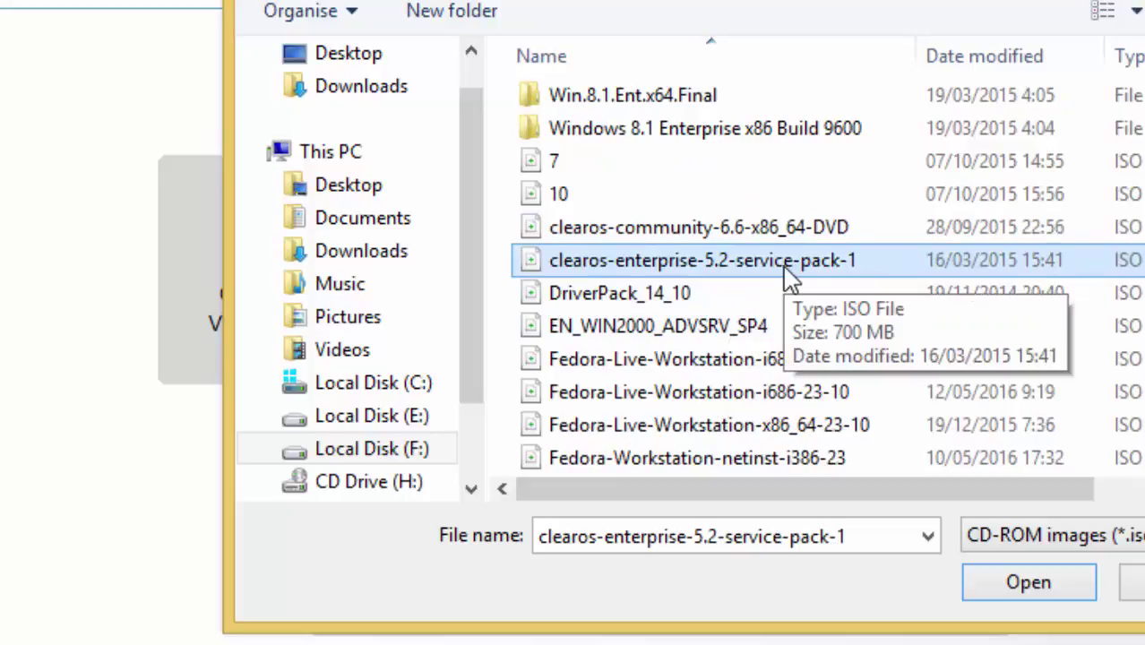
{"action": "left_click", "coordinate": [1026, 590]}
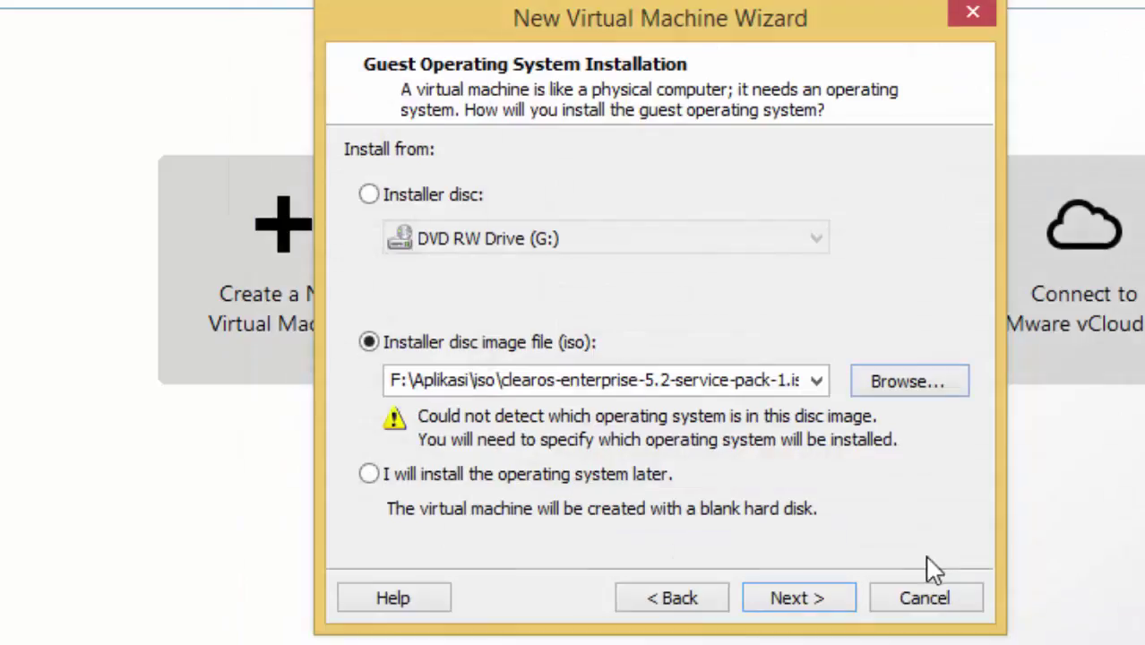
{"action": "left_click", "coordinate": [814, 606]}
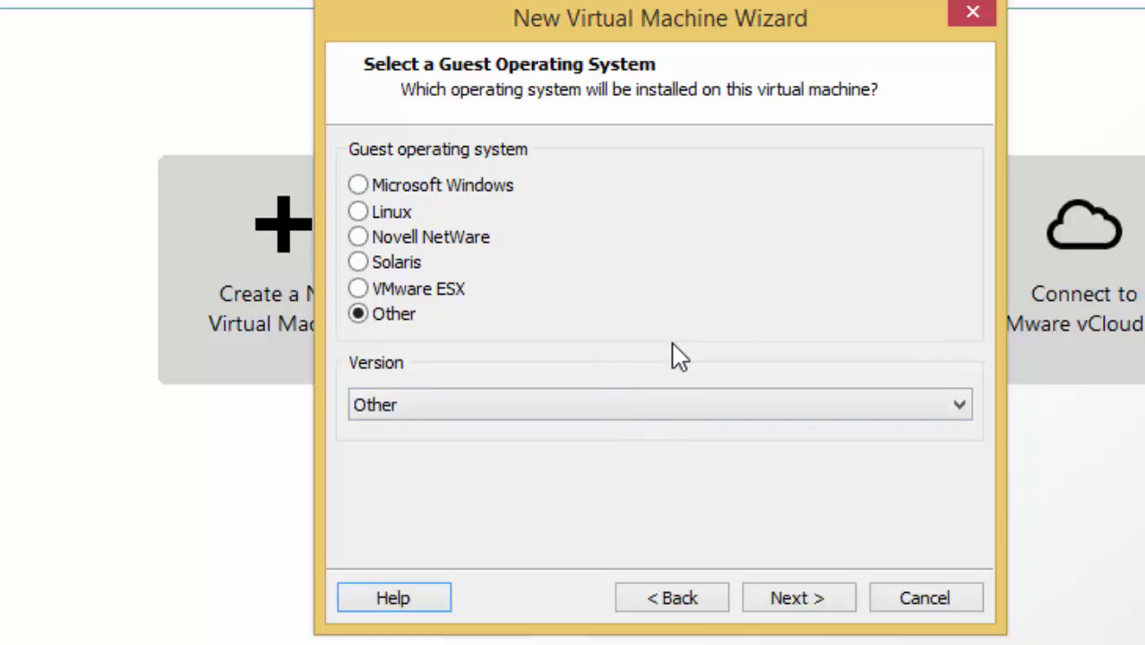
Accept Other as the guest operating system and version, and name the virtual machine ClearOS.
{"action": "left_click", "coordinate": [698, 410]}
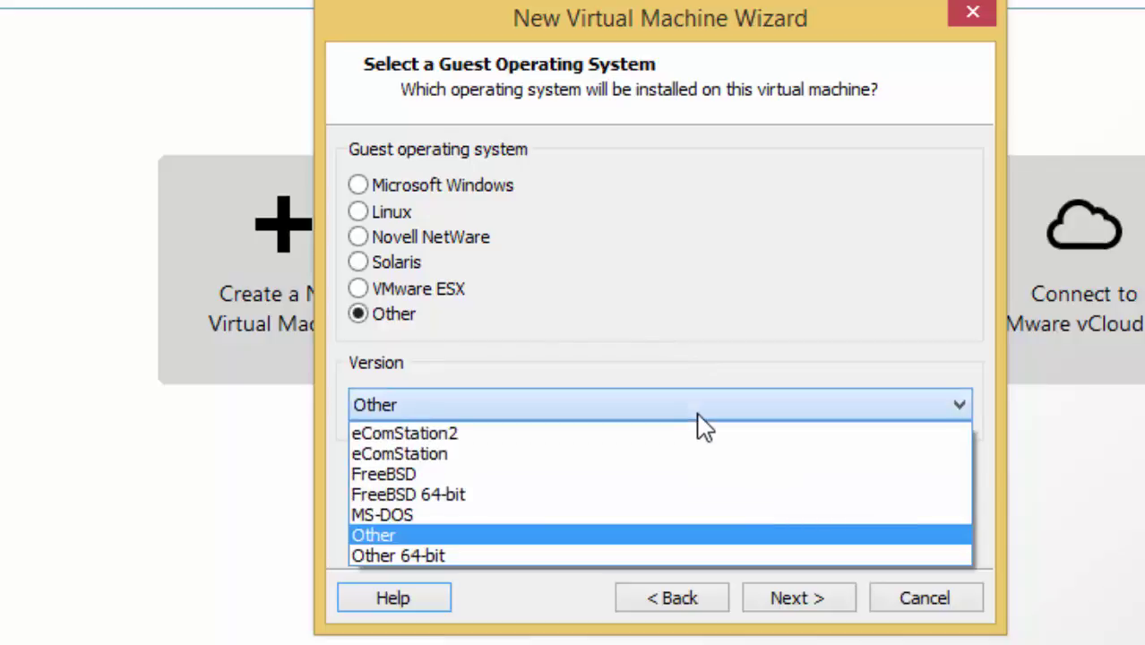
{"action": "left_click", "coordinate": [708, 408]}
{"action": "left_click", "coordinate": [816, 598]}
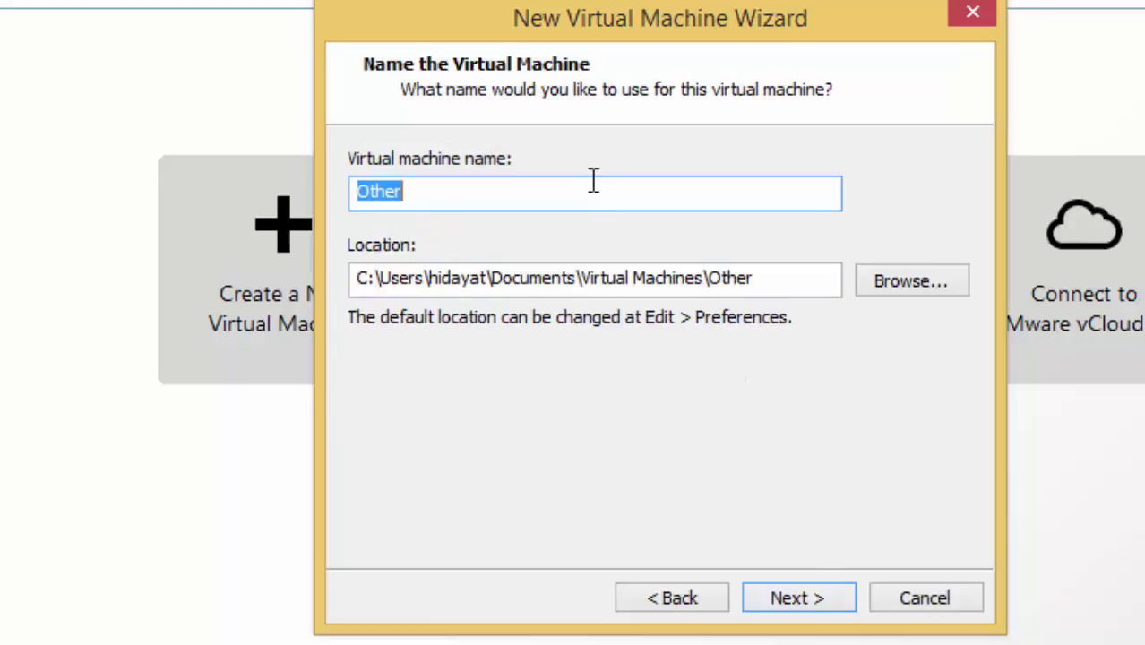
{"action": "type", "text": "ClearOS"}
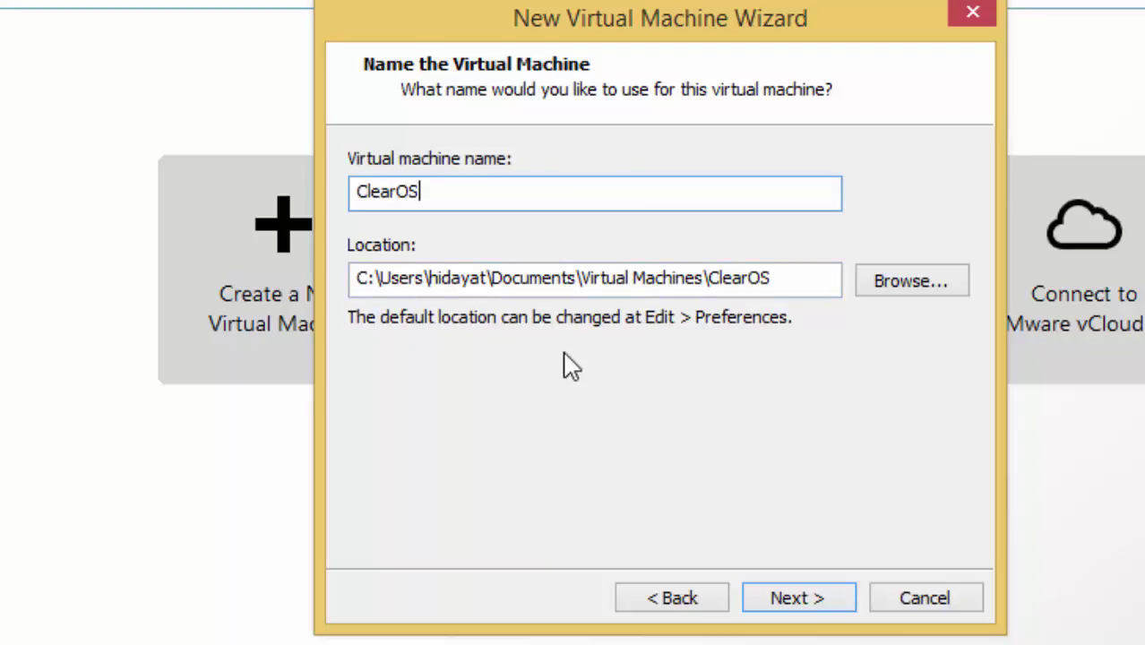
Browse for the virtual machine location and create a folder named ClearOS on Local Disk (E:).
{"action": "left_click", "coordinate": [900, 283]}
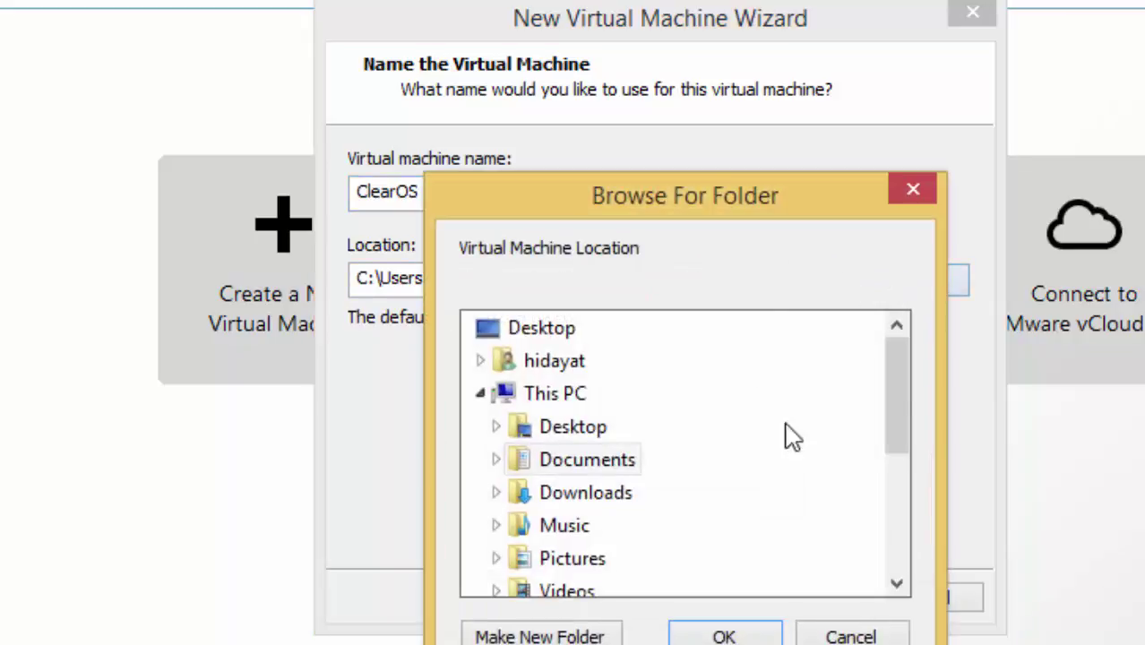
{"action": "left_click_drag", "start_coordinate": [899, 389], "coordinate": [895, 493]}
{"action": "left_click", "coordinate": [581, 426]}
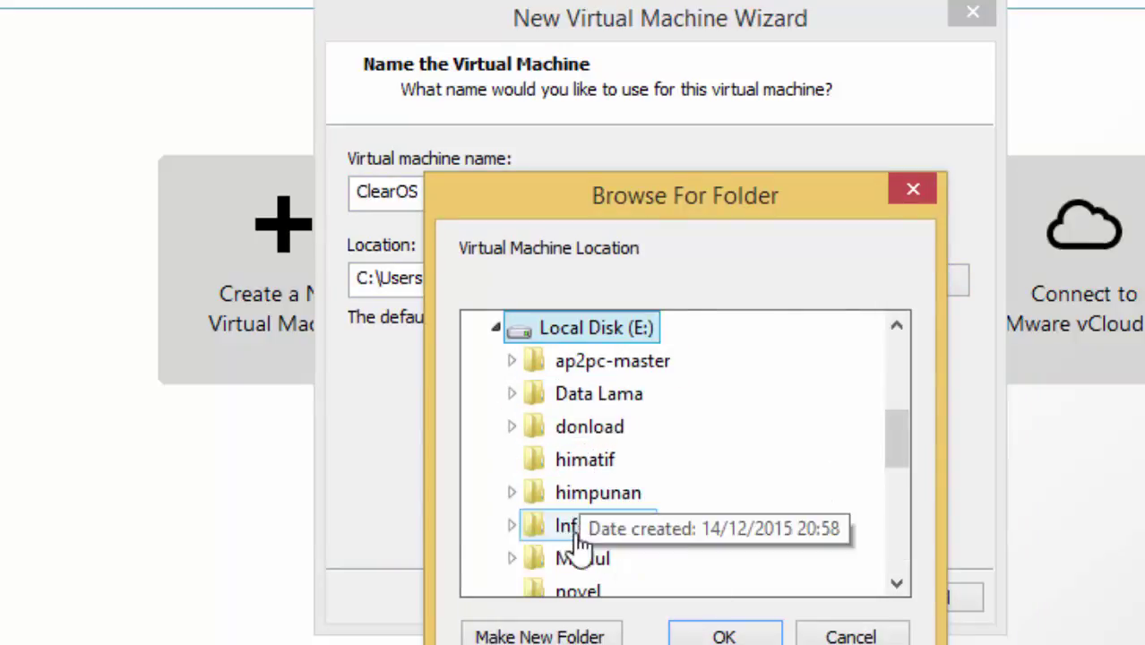
{"action": "left_click", "coordinate": [565, 634]}
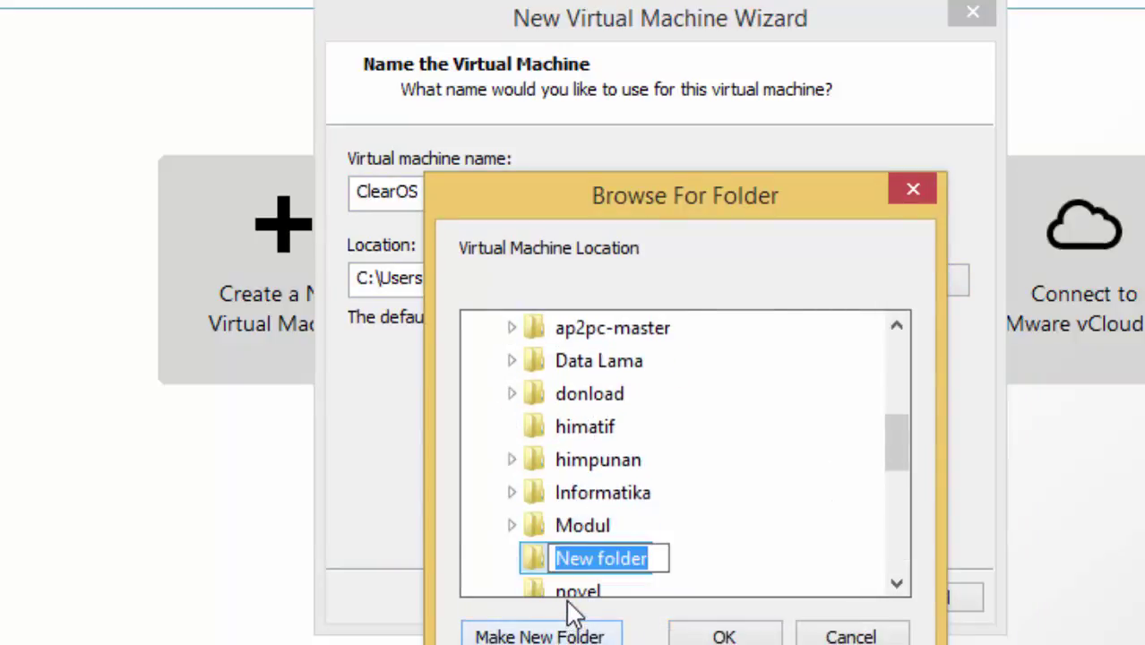
{"action": "type", "text": "Cl"}
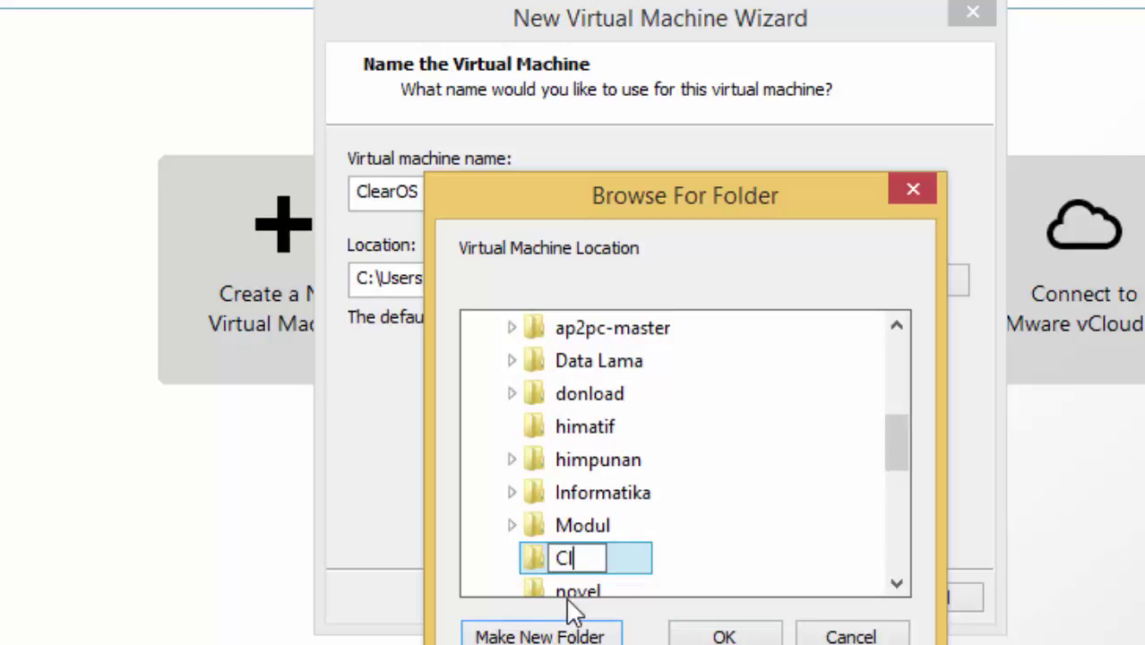
{"action": "type", "text": "ear"}
{"action": "key", "text": "BackSpace"}
{"action": "key", "text": "BackSpace"}
{"action": "key", "text": "BackSpace"}
{"action": "key", "text": "BackSpace"}
{"action": "key", "text": "BackSpace"}
{"action": "type", "text": "ClearOS"}
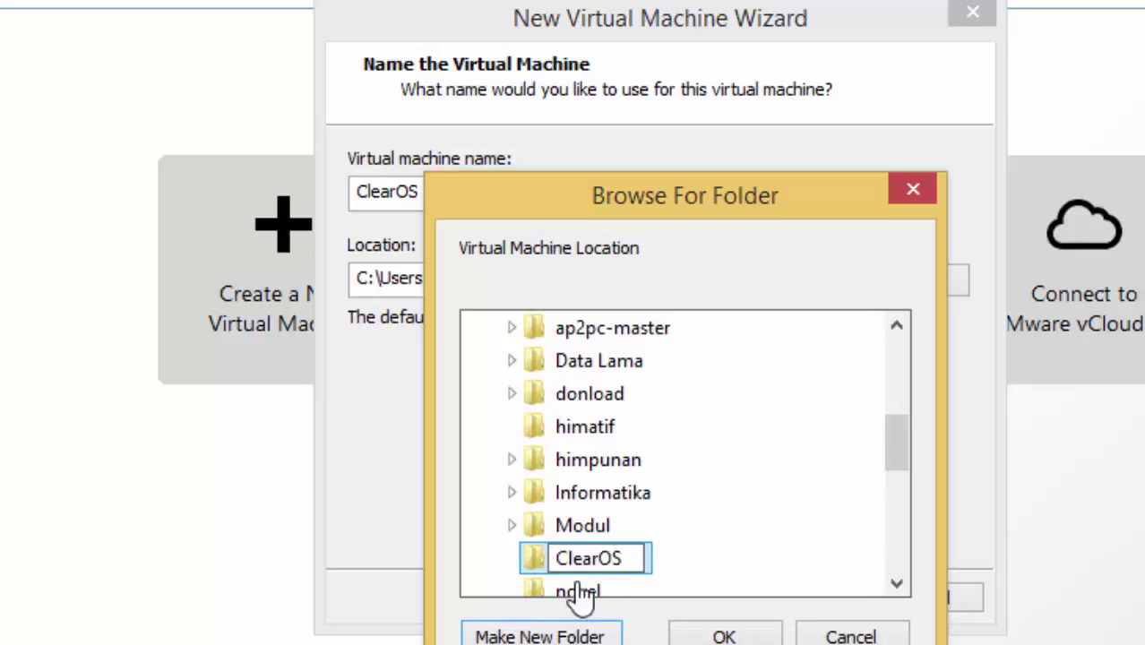
{"action": "key", "text": "Return"}
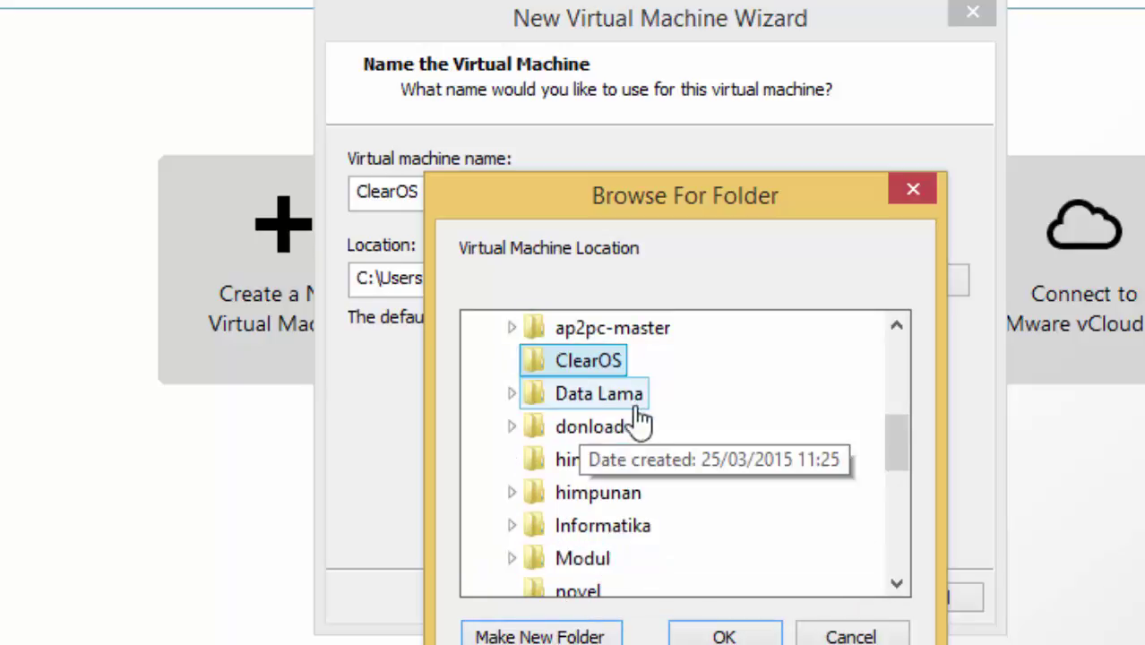
Use E:\ClearOS as the virtual machine location and continue to the disk capacity settings.
{"action": "left_click", "coordinate": [710, 634]}
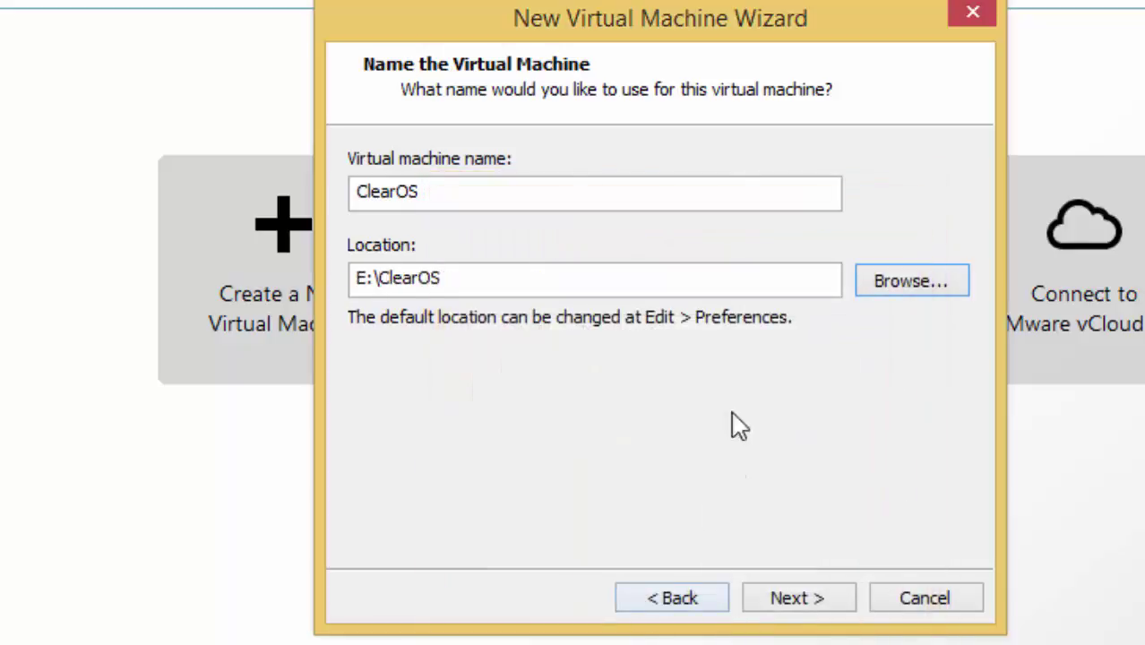
{"action": "left_click", "coordinate": [484, 273]}
{"action": "left_click", "coordinate": [792, 600]}
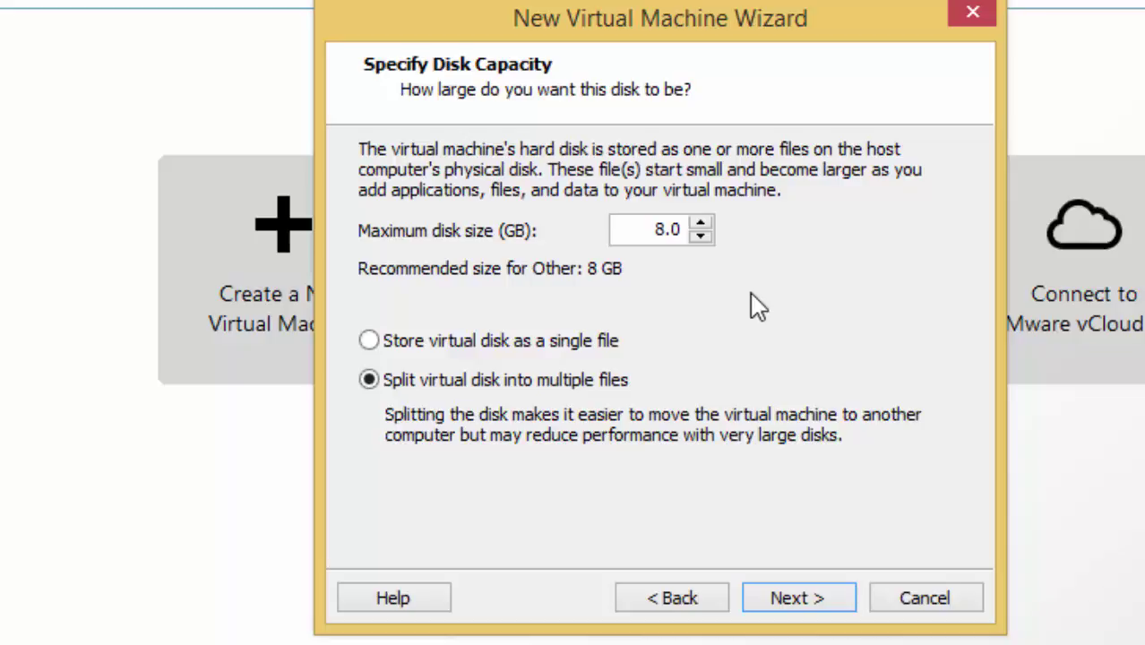
Set the maximum disk size to 8 GB, split into multiple files, and continue to the creation summary.
{"action": "left_click", "coordinate": [700, 235]}
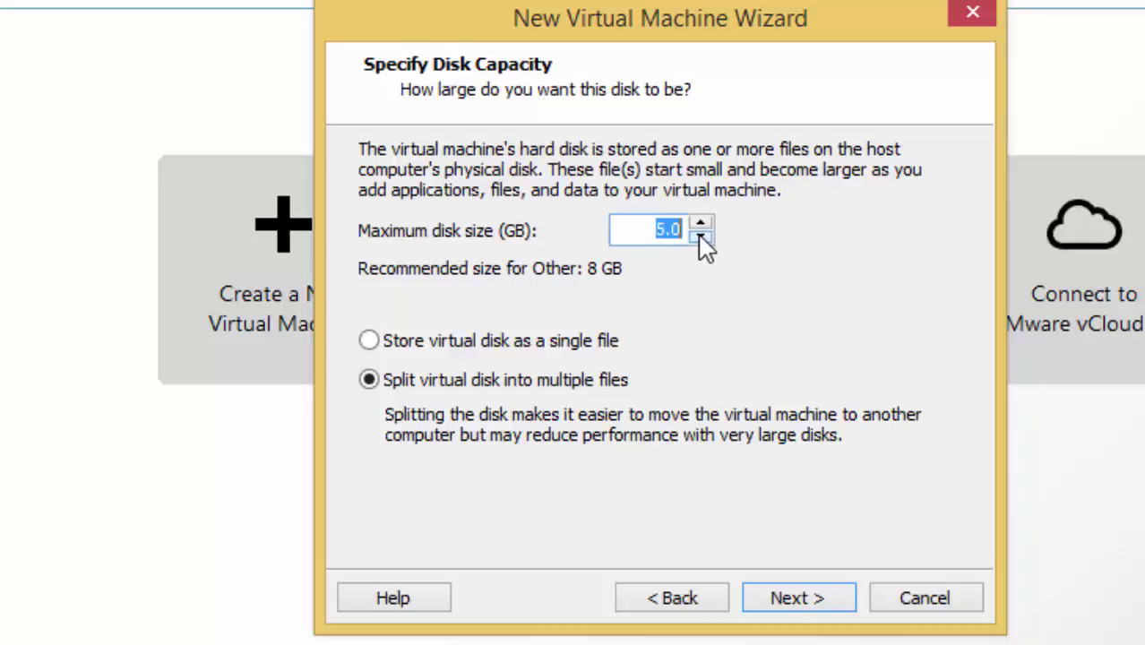
{"action": "left_click", "coordinate": [702, 225]}
{"action": "left_click", "coordinate": [701, 225]}
{"action": "left_click", "coordinate": [701, 225]}
{"action": "left_click", "coordinate": [701, 225]}
{"action": "left_click", "coordinate": [701, 225]}
{"action": "left_click", "coordinate": [701, 225]}
{"action": "left_click", "coordinate": [702, 225]}
{"action": "left_click", "coordinate": [701, 225]}
{"action": "left_click", "coordinate": [702, 237]}
{"action": "left_click", "coordinate": [701, 237]}
{"action": "left_click", "coordinate": [702, 237]}
{"action": "left_click", "coordinate": [701, 236]}
{"action": "left_click", "coordinate": [797, 598]}
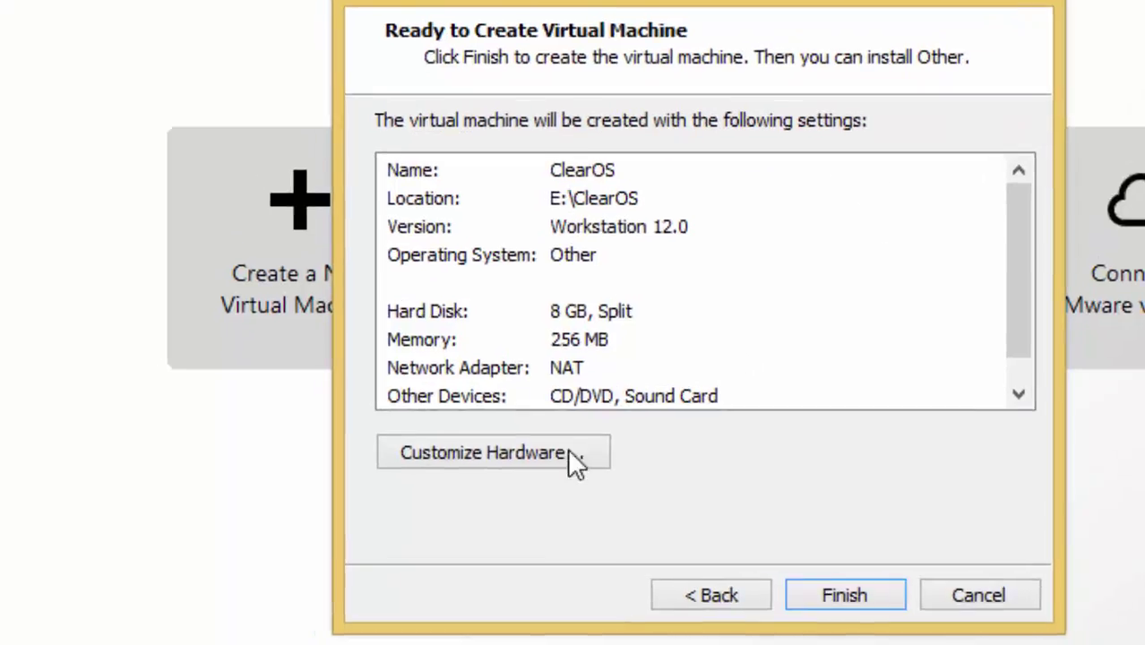
Open the hardware customization and review the processor, CD/DVD, network adapter, sound card, display and memory settings.
{"action": "left_click", "coordinate": [506, 464]}
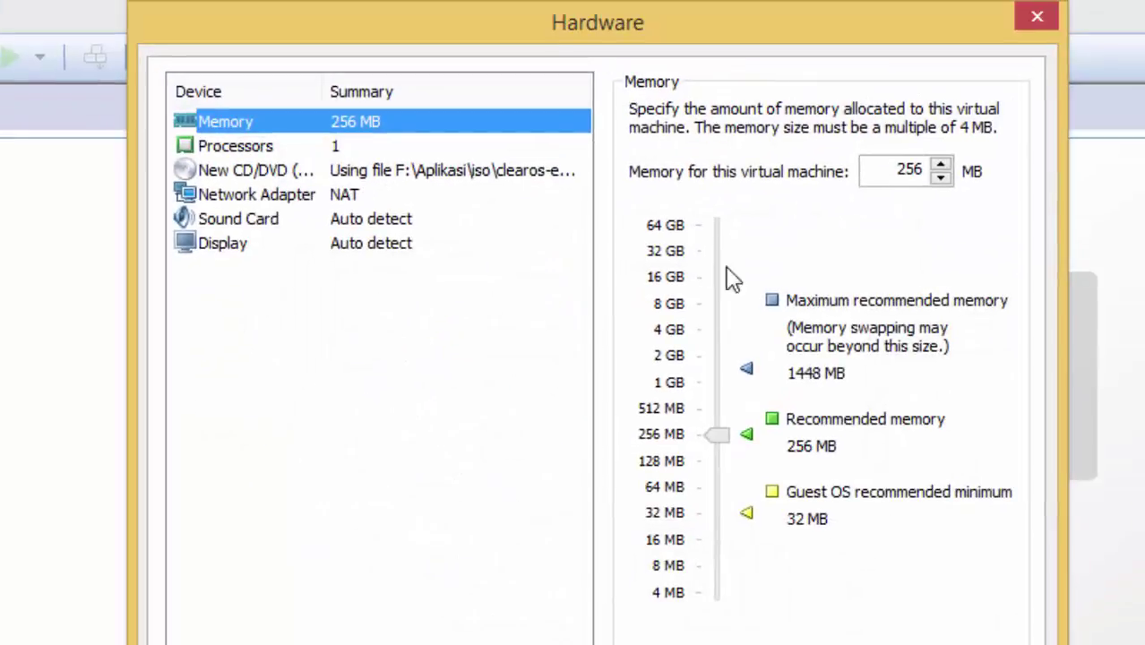
{"action": "left_click", "coordinate": [1032, 20]}
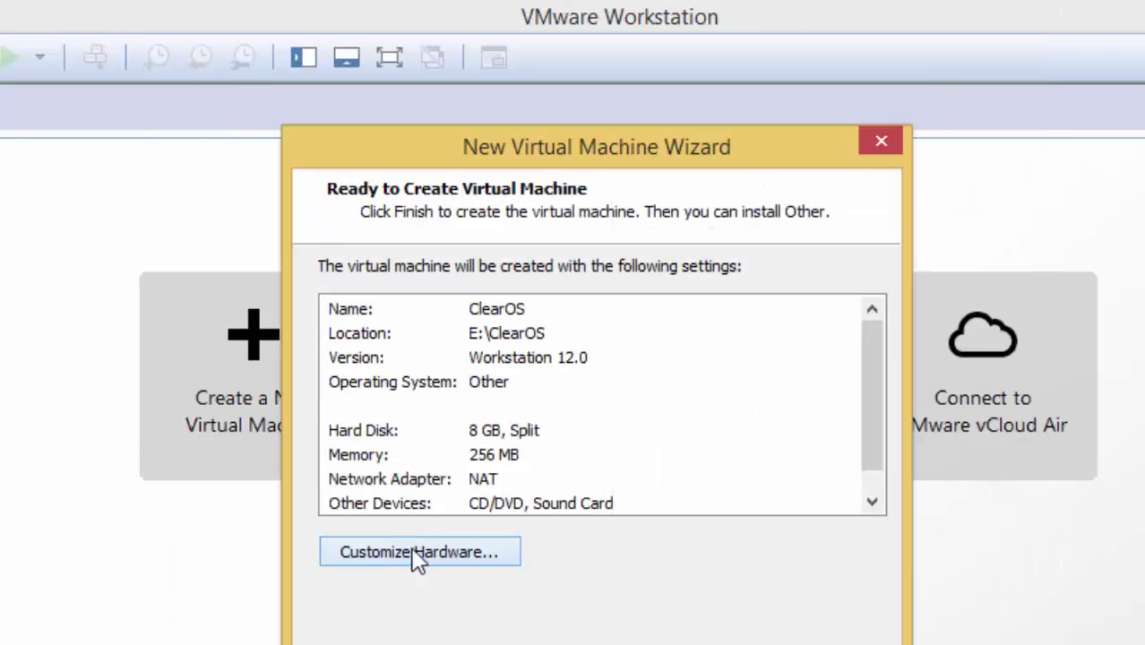
{"action": "left_click", "coordinate": [419, 553]}
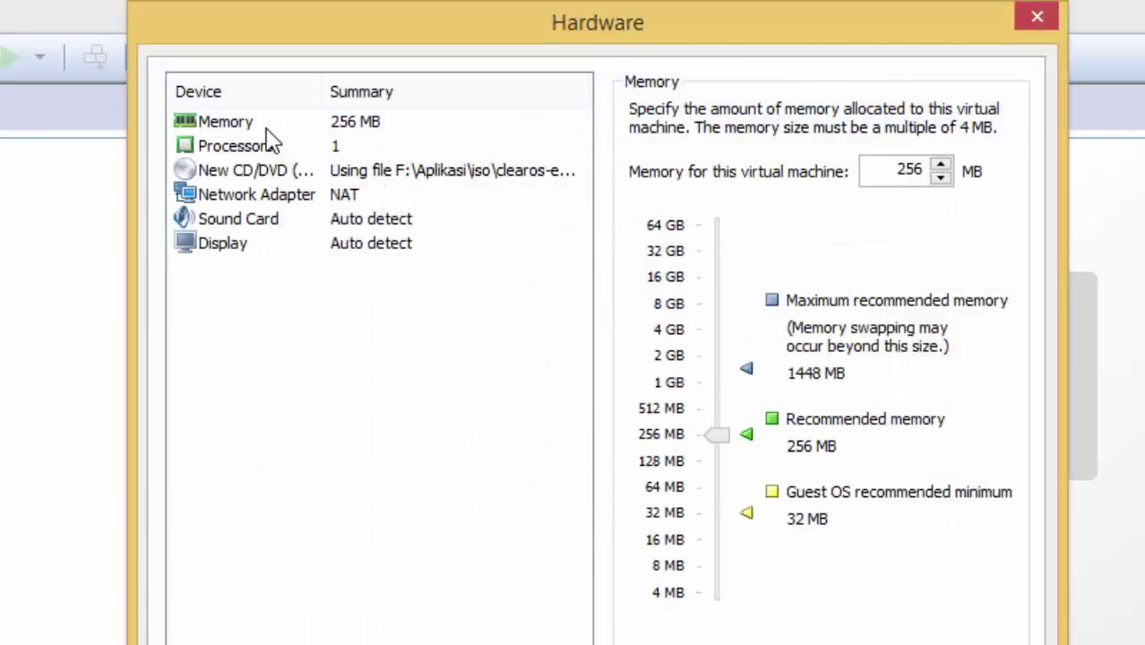
{"action": "left_click", "coordinate": [265, 148]}
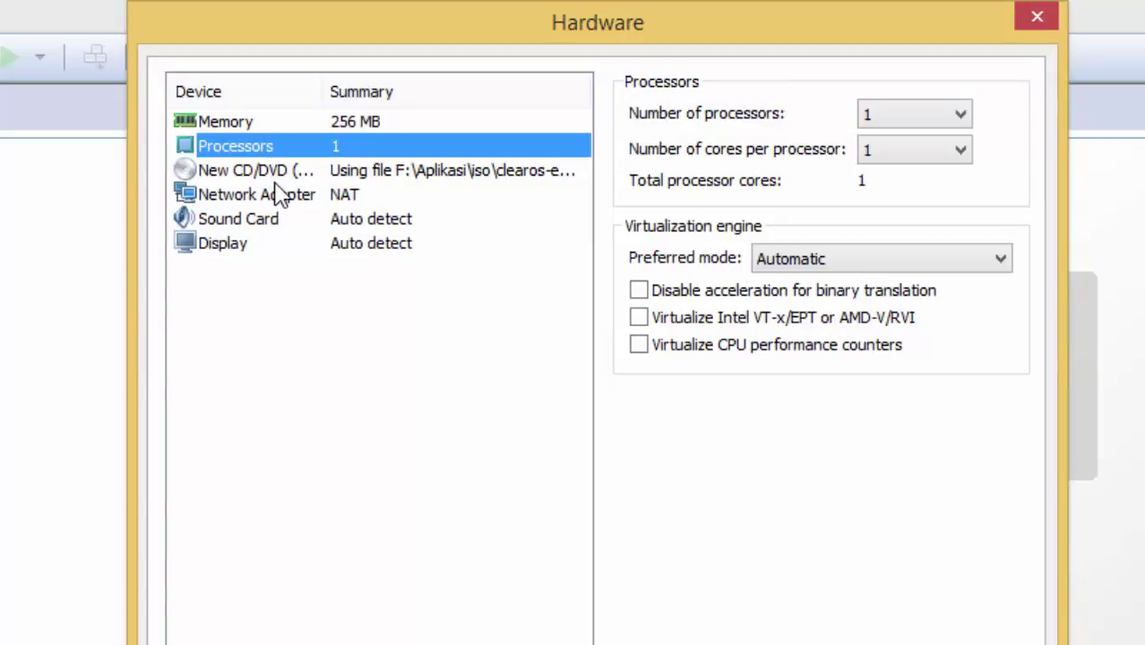
{"action": "left_click", "coordinate": [286, 170]}
{"action": "left_click", "coordinate": [300, 218]}
{"action": "left_click", "coordinate": [299, 194]}
{"action": "left_click", "coordinate": [282, 218]}
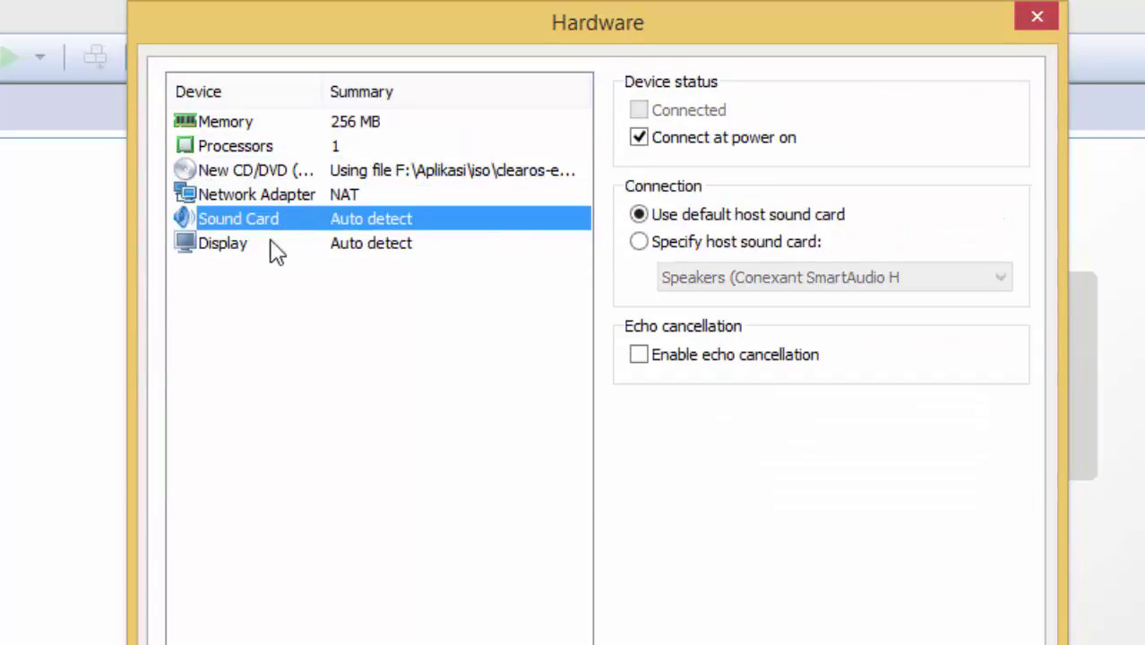
{"action": "left_click", "coordinate": [276, 249]}
{"action": "left_click", "coordinate": [283, 126]}
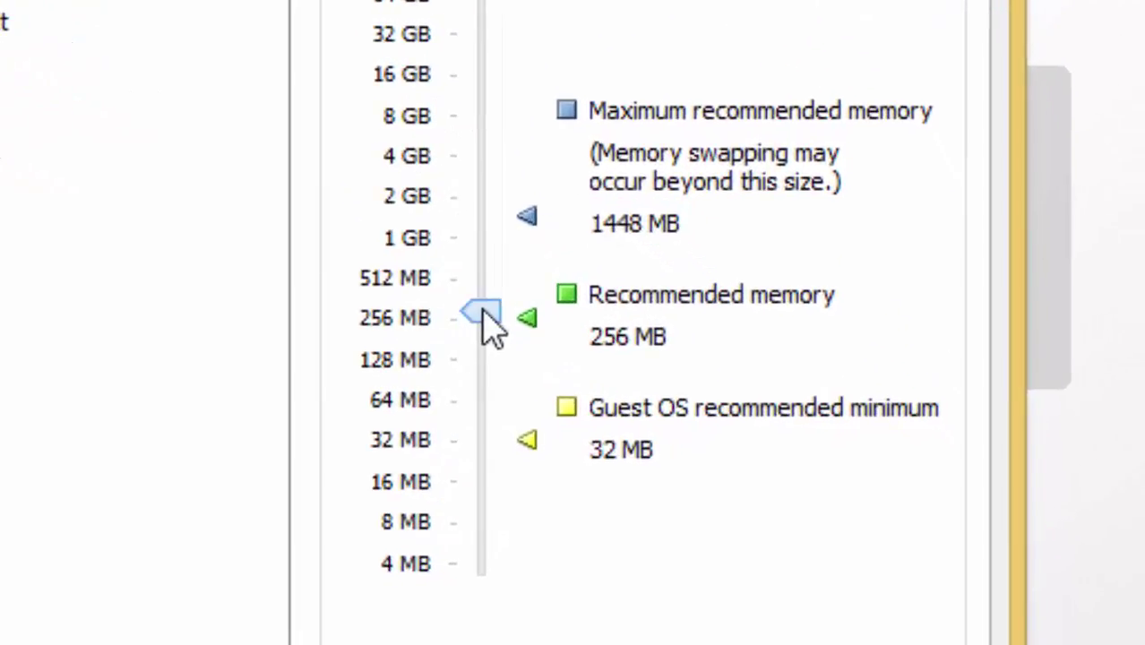
Set the virtual machine's memory to 512 MB and check its processor settings.
{"action": "left_click_drag", "start_coordinate": [719, 437], "coordinate": [718, 421]}
{"action": "left_click_drag", "start_coordinate": [490, 312], "coordinate": [490, 299]}
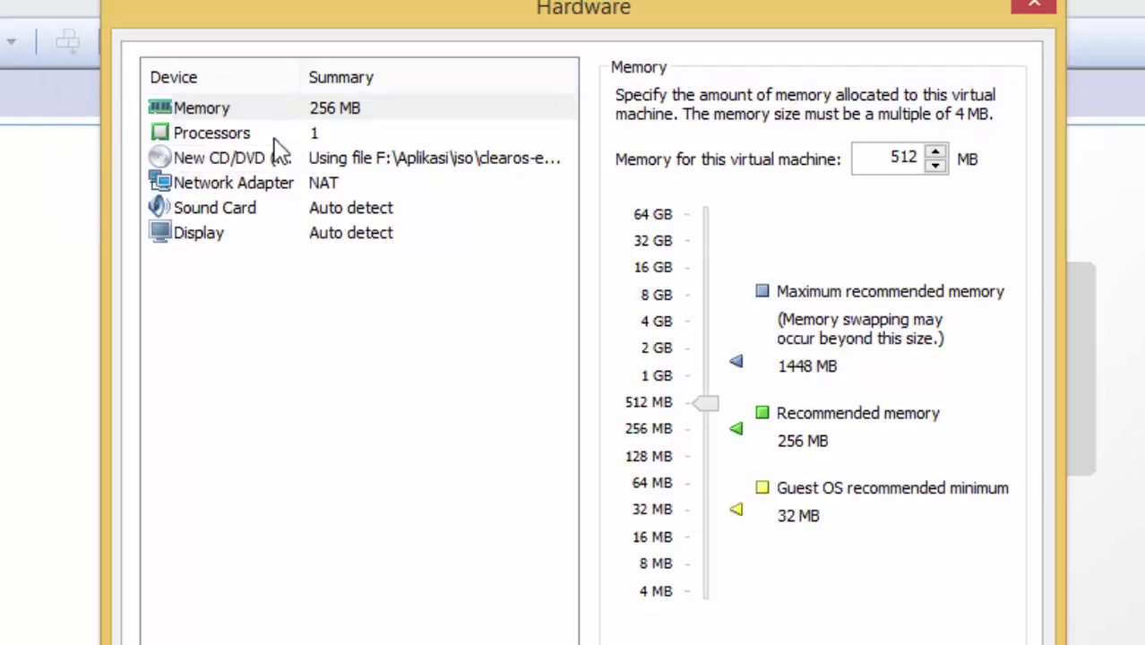
{"action": "left_click", "coordinate": [229, 161]}
{"action": "left_click", "coordinate": [230, 135]}
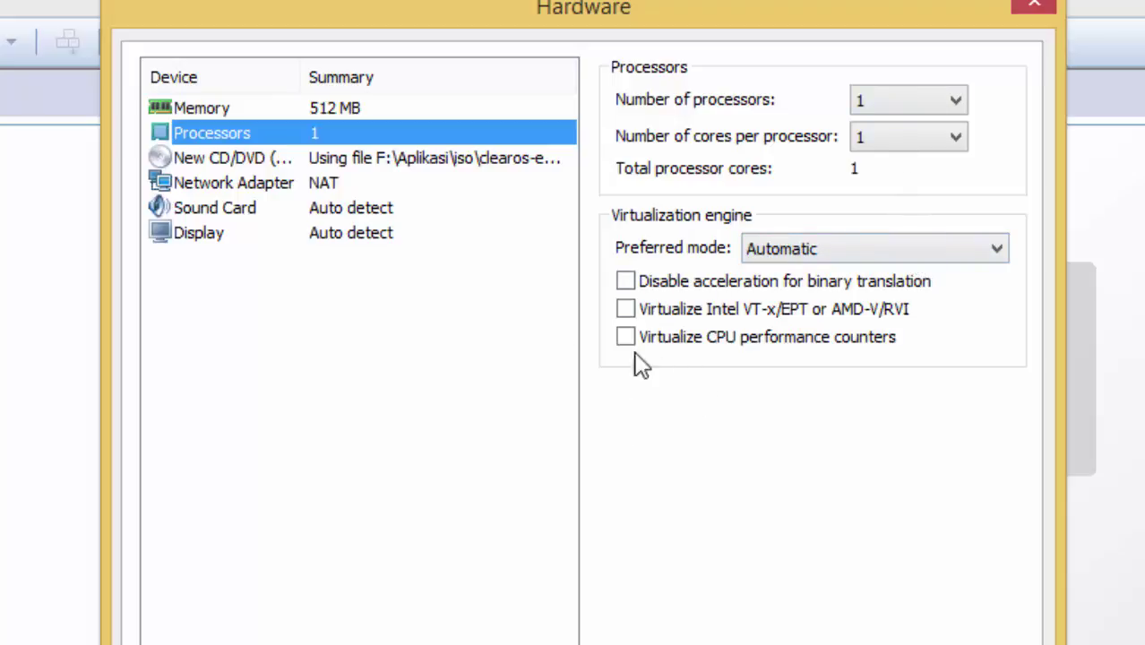
Keep the network adapter on NAT, then close the hardware customization and finish creating the virtual machine.
{"action": "left_click", "coordinate": [222, 185]}
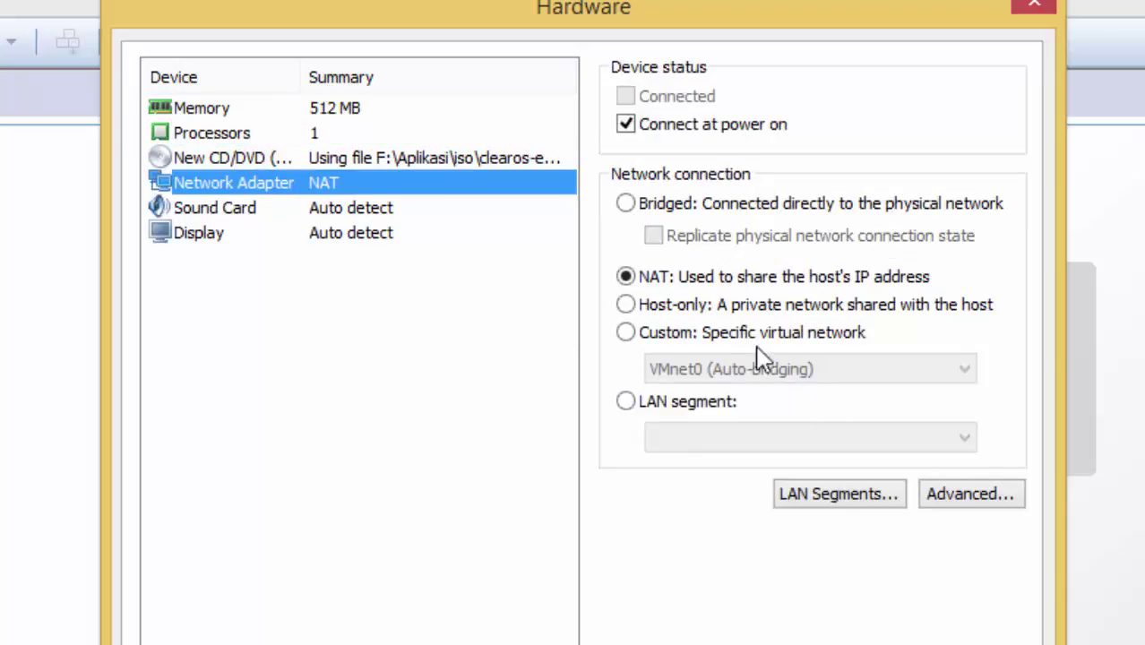
{"action": "left_click", "coordinate": [701, 278]}
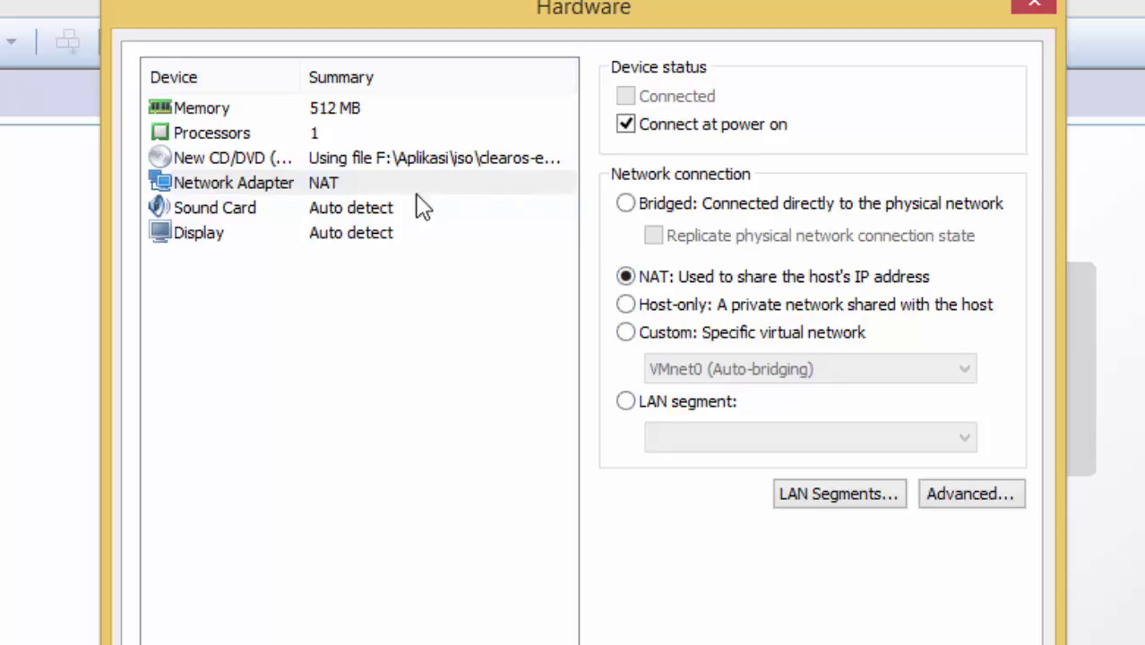
{"action": "left_click", "coordinate": [269, 233]}
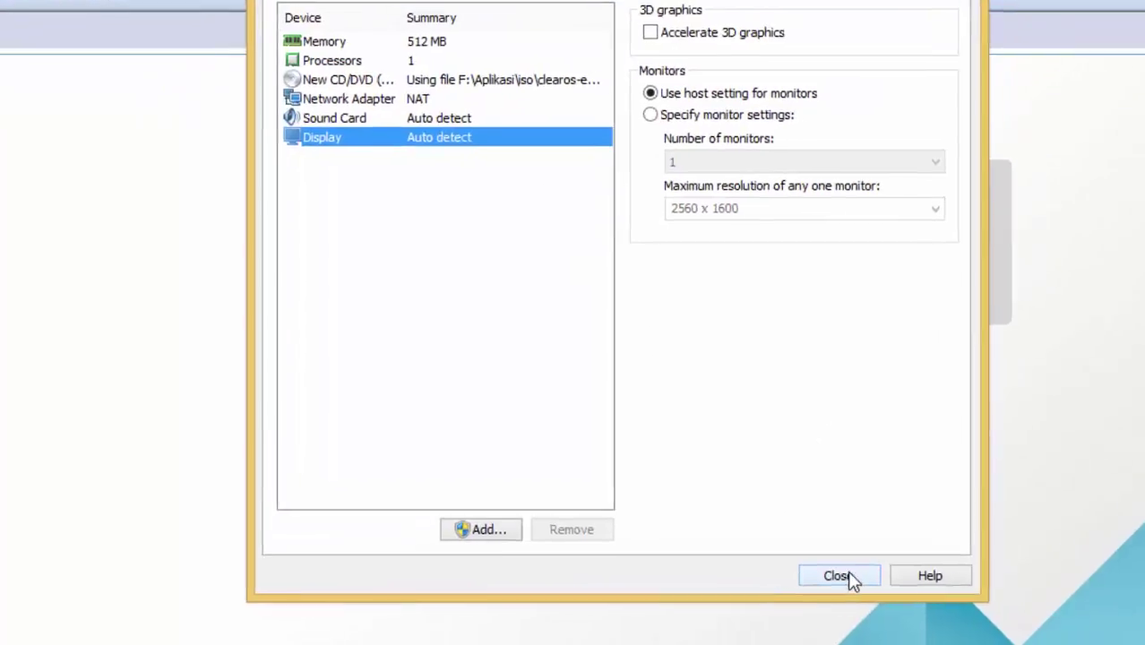
{"action": "left_click", "coordinate": [793, 584]}
{"action": "left_click", "coordinate": [941, 429]}
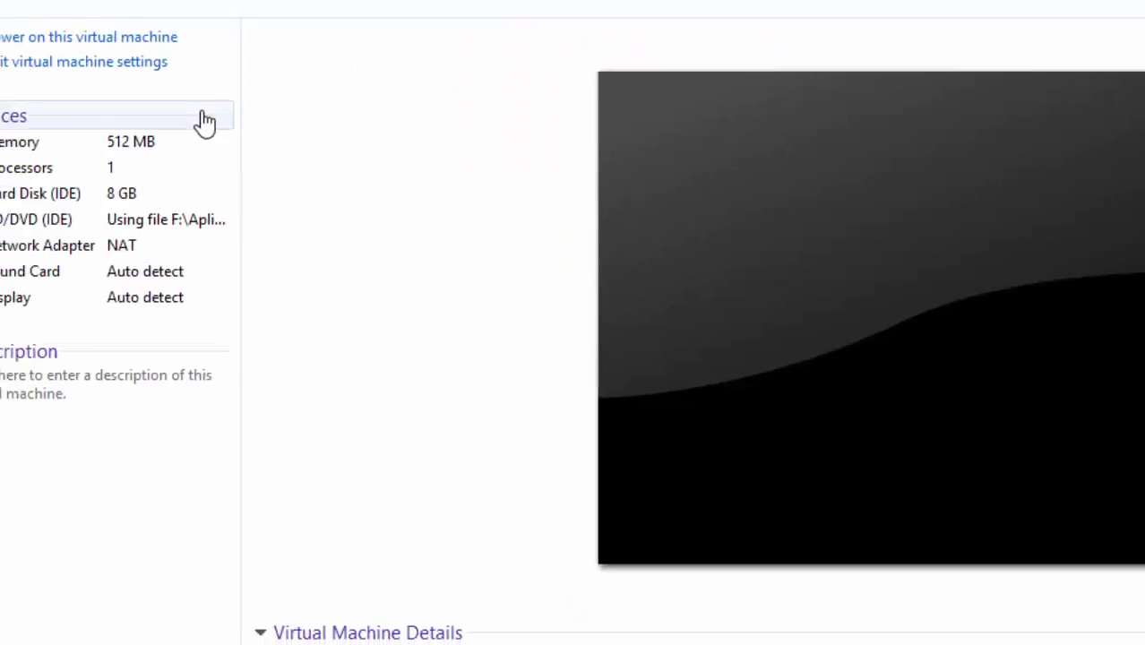
Open the Virtual Network Editor, examine the VMnet8 and VMnet0 network settings, and close it.
{"action": "key", "text": "alt+e"}
{"action": "key", "text": "Escape"}
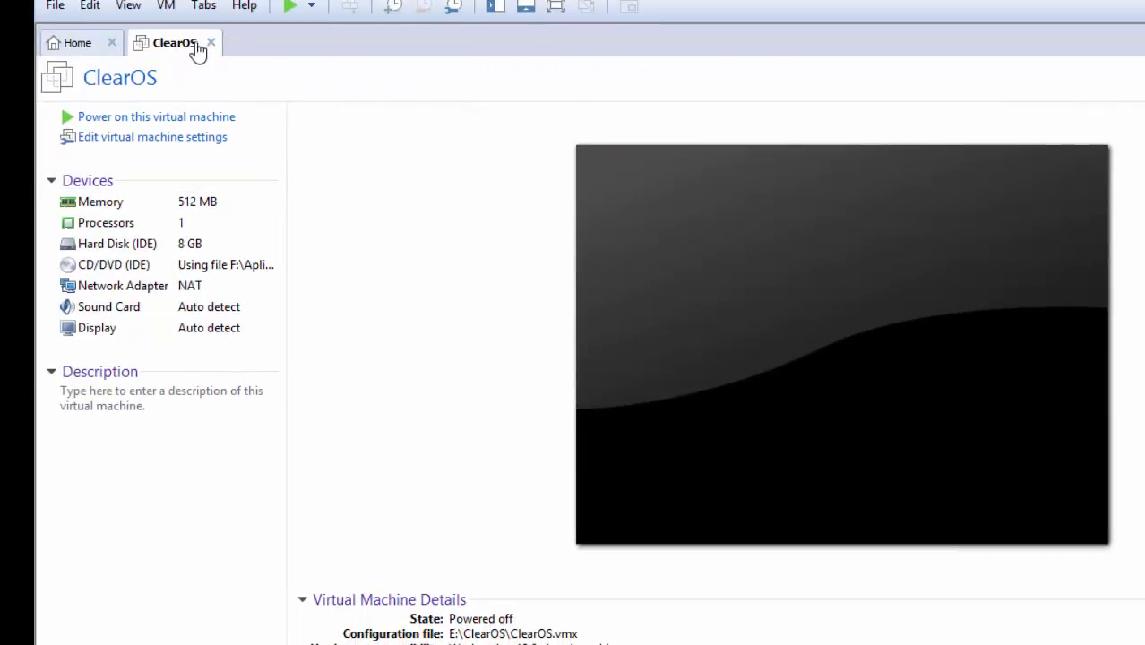
{"action": "left_click", "coordinate": [90, 6]}
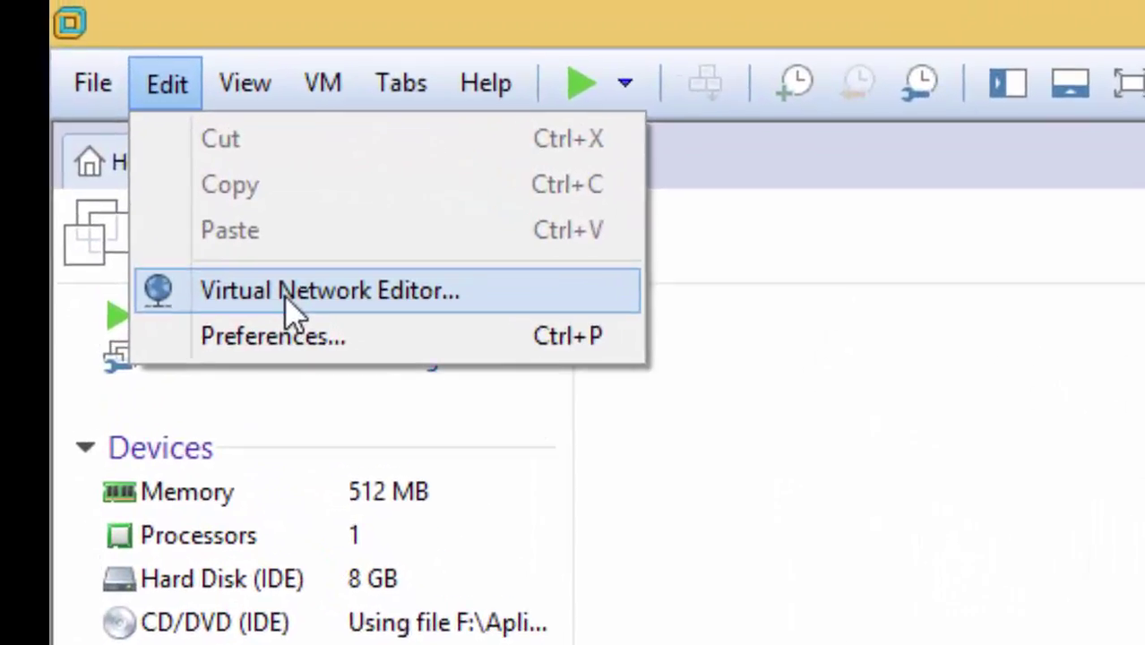
{"action": "left_click", "coordinate": [289, 301]}
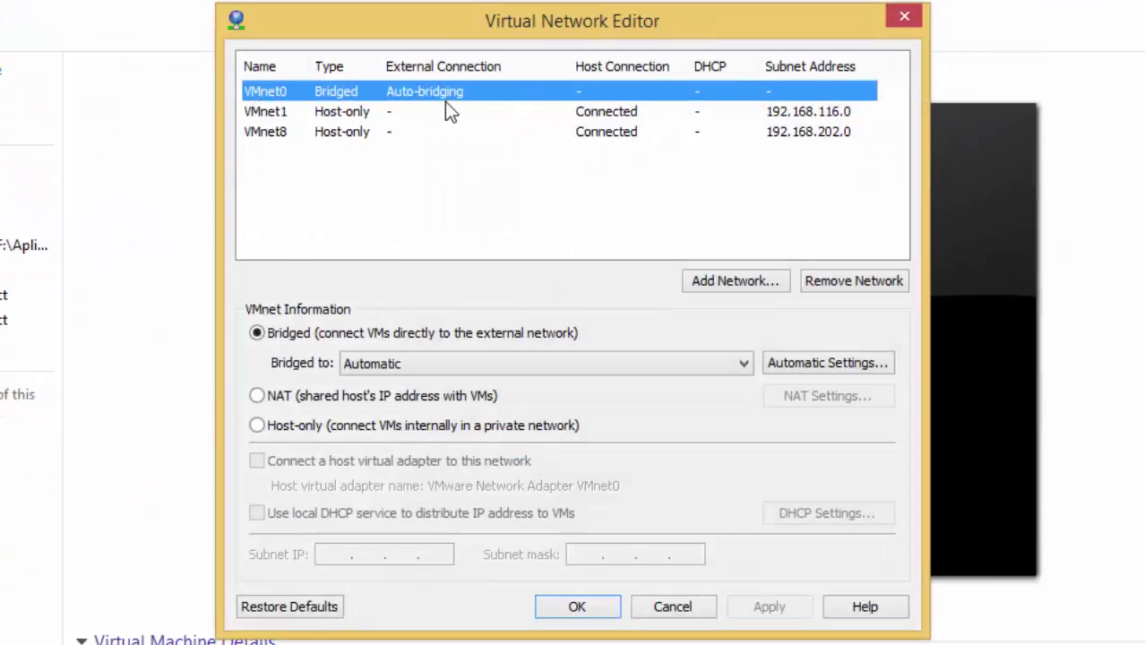
{"action": "left_click_drag", "start_coordinate": [444, 23], "coordinate": [435, 5]}
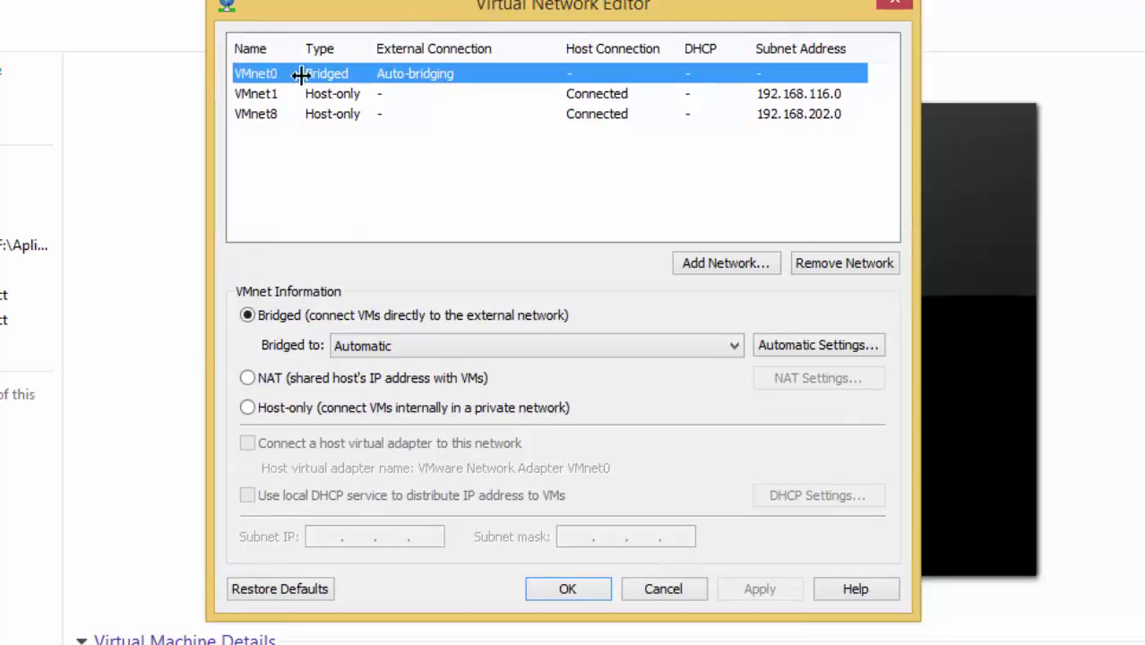
{"action": "left_click", "coordinate": [284, 120]}
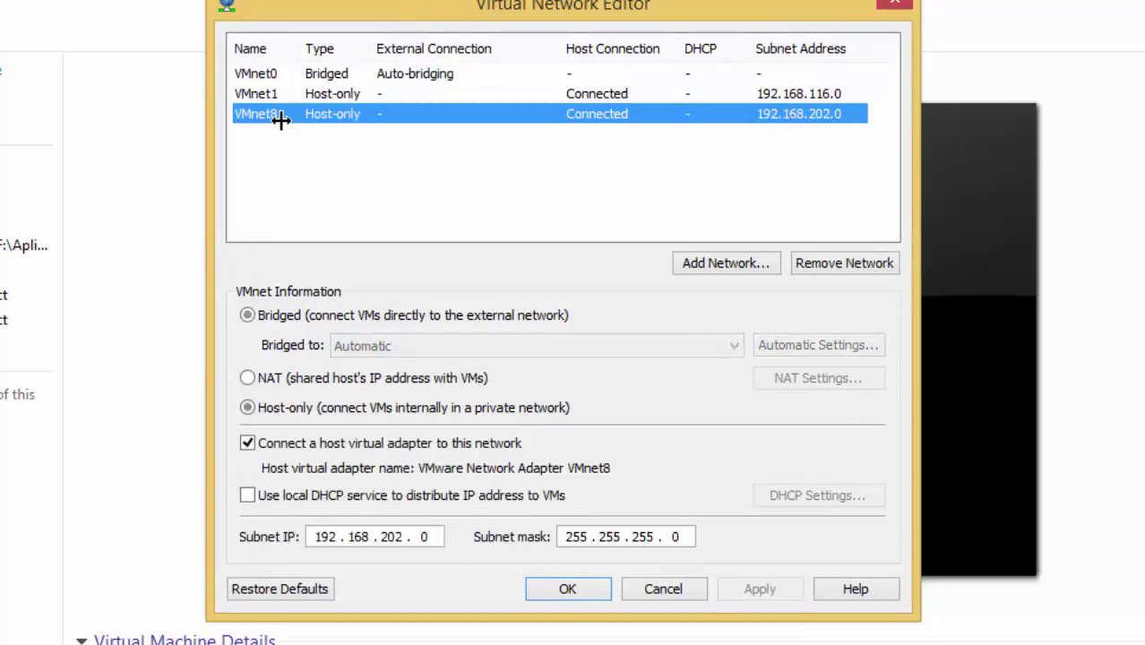
{"action": "left_click", "coordinate": [288, 76]}
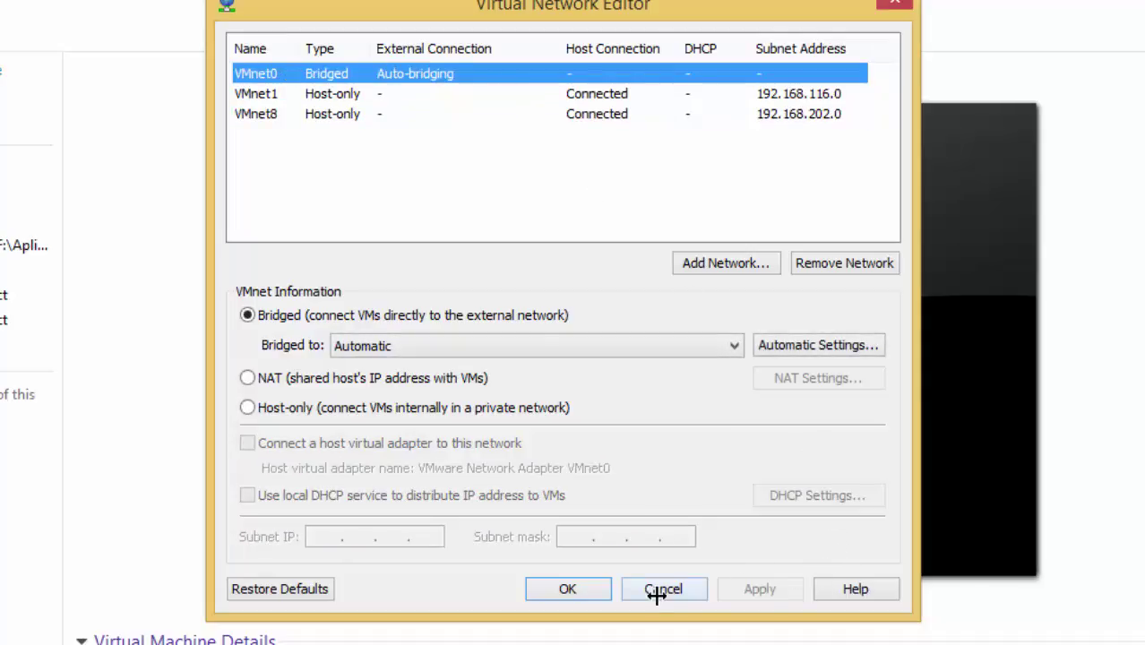
{"action": "left_click", "coordinate": [565, 586]}
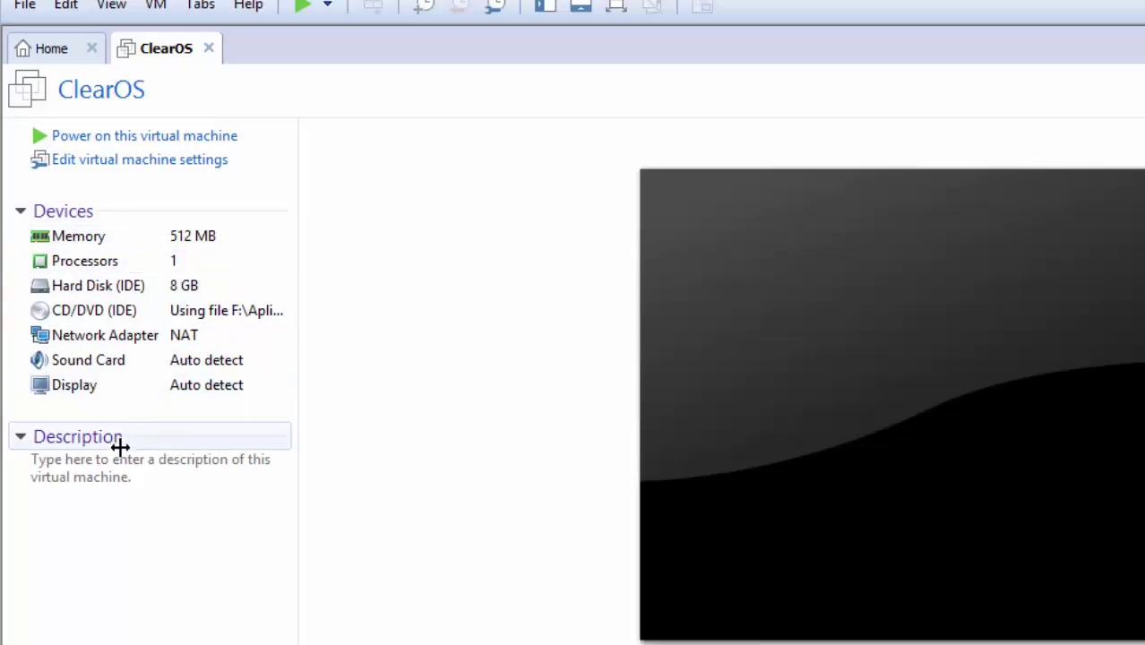
Power on the ClearOS virtual machine.
{"action": "left_click", "coordinate": [20, 438]}
{"action": "left_click", "coordinate": [20, 438]}
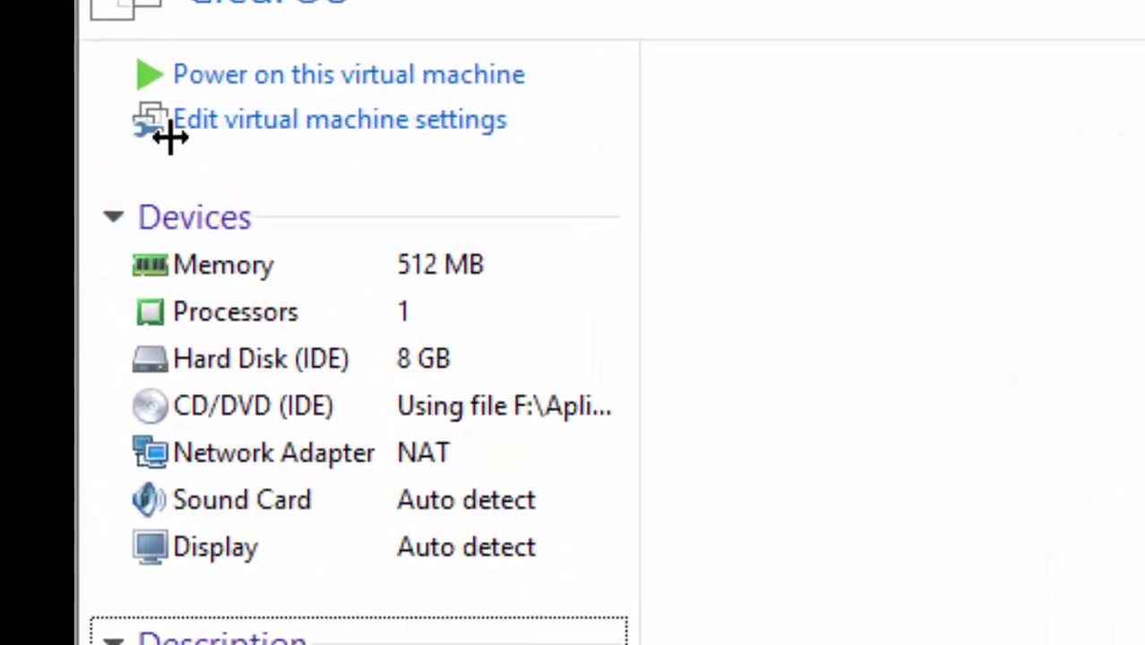
{"action": "left_click", "coordinate": [258, 119]}
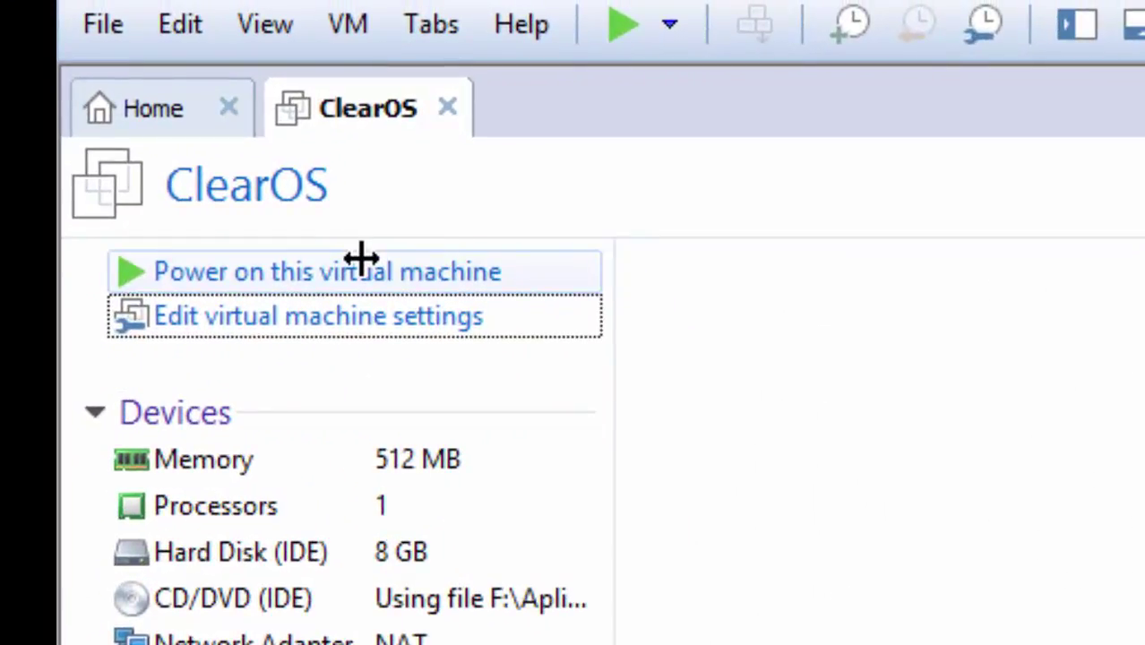
{"action": "left_click", "coordinate": [300, 222]}
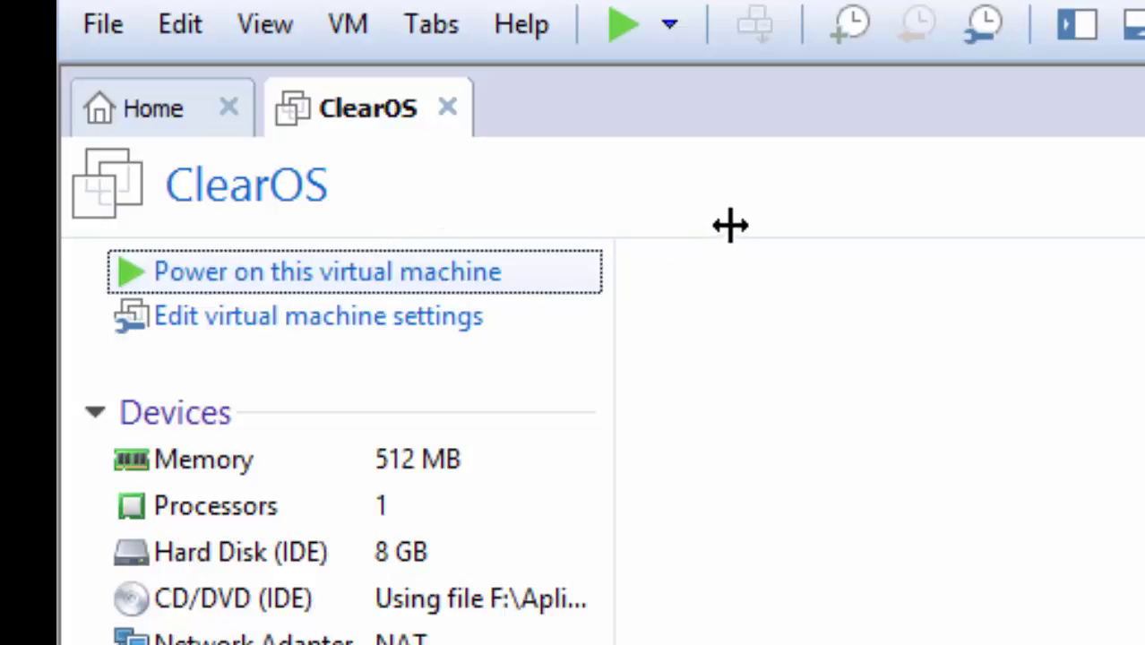
{"action": "left_click", "coordinate": [616, 27]}
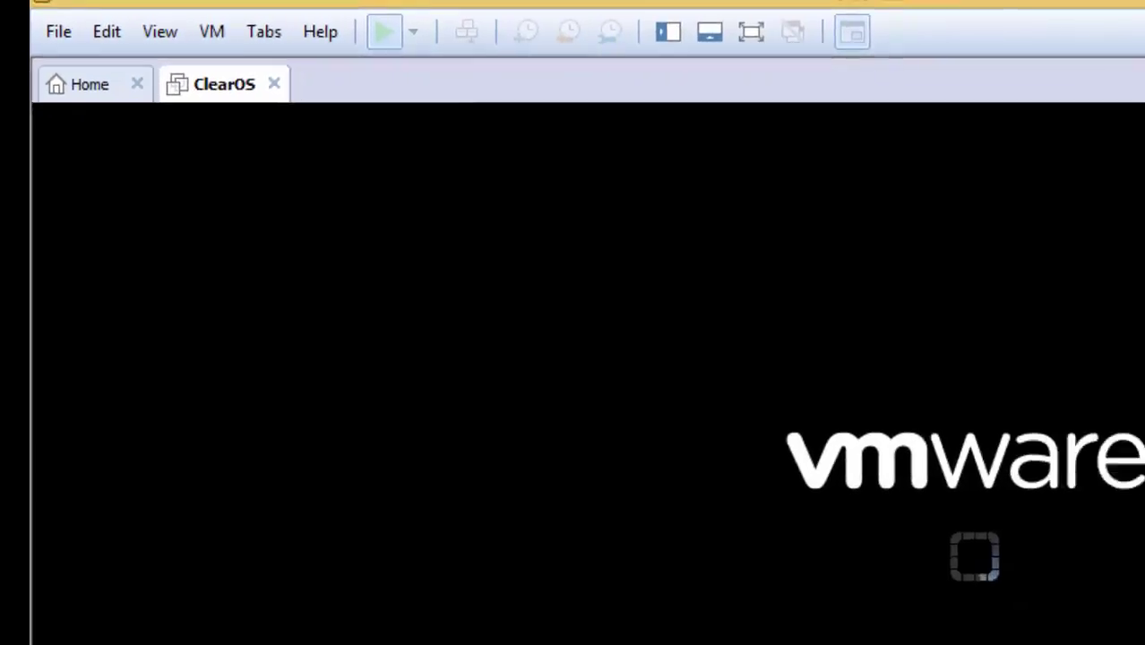